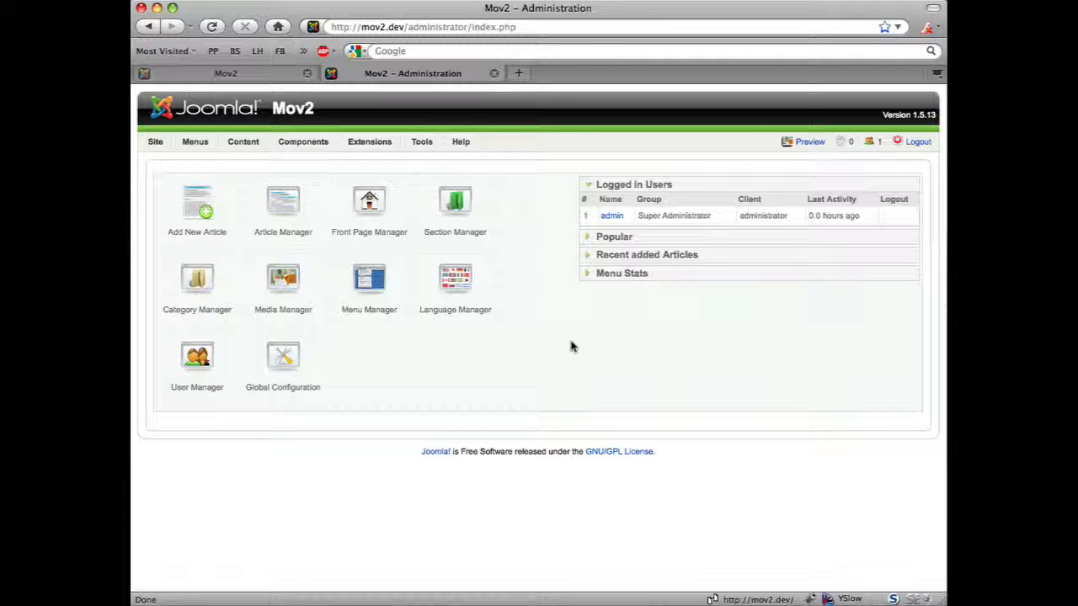
Switch to Finder and widen the file name column of the Packages window so the full package names fit.
key("super+Tab")
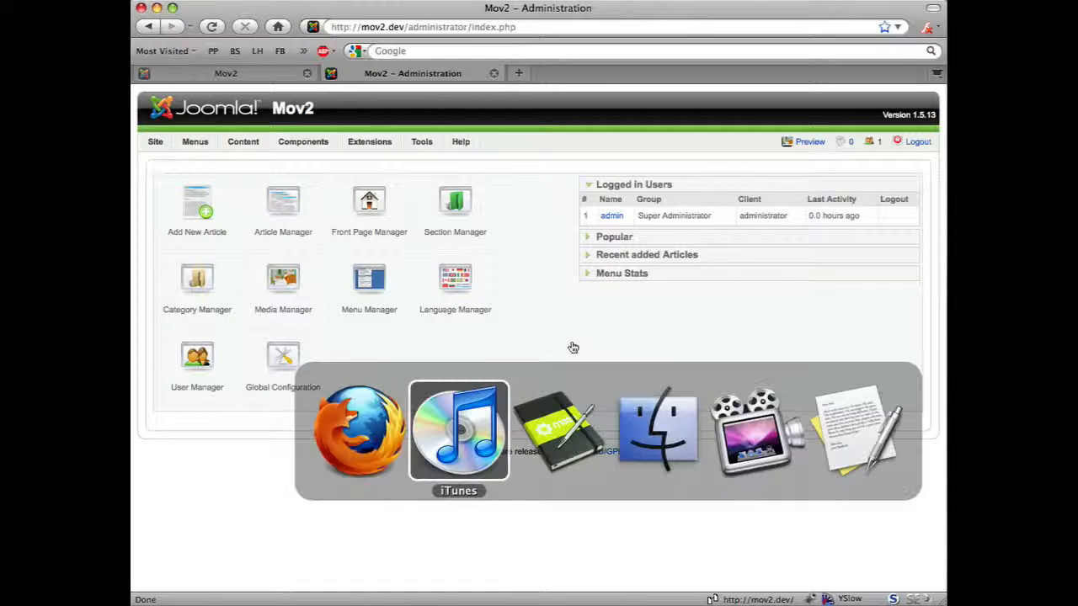
key("super+Tab")
key("super+Tab")
key("super+Tab")
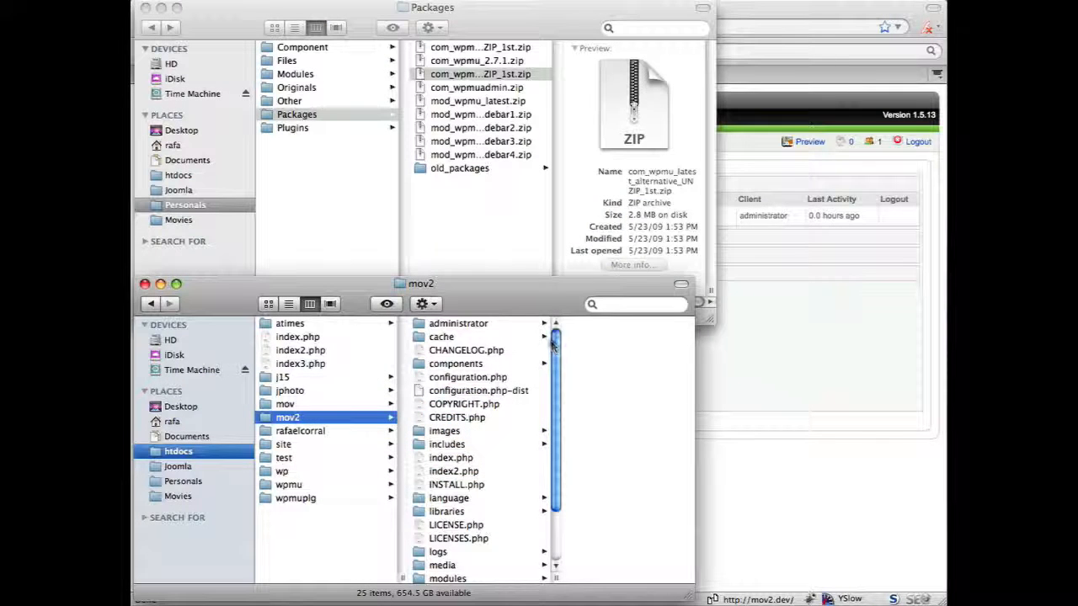
left_click(512, 244)
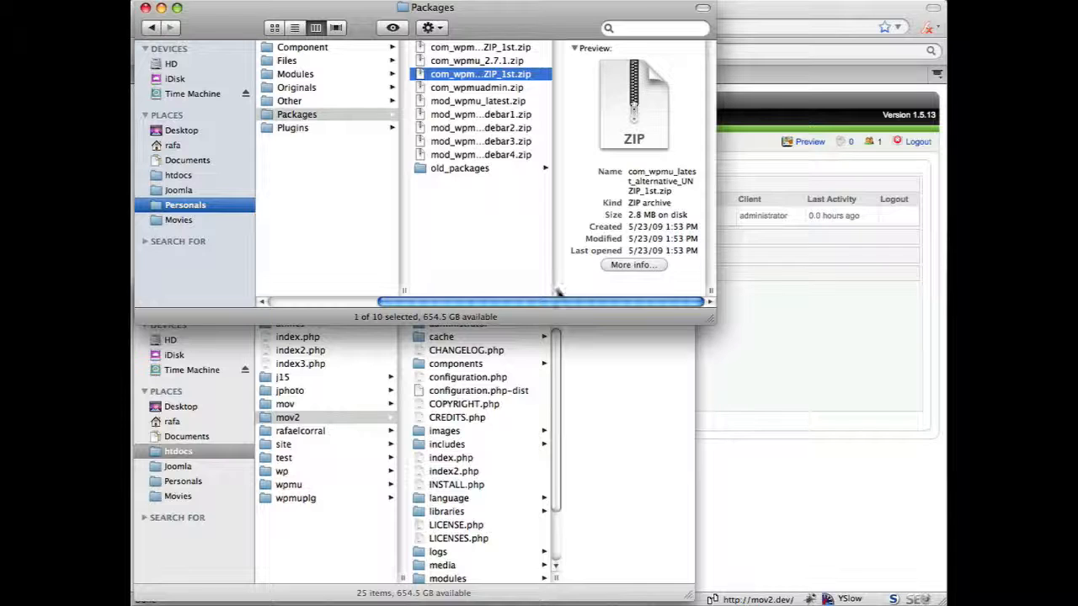
left_click_drag(558, 289, 655, 283)
Extract com_wpmu_2.7.1_UNZIP_1st.zip in the Packages folder and select the com_wpmu_2.7.1.zip archive inside the extracted folder.
left_click(564, 52)
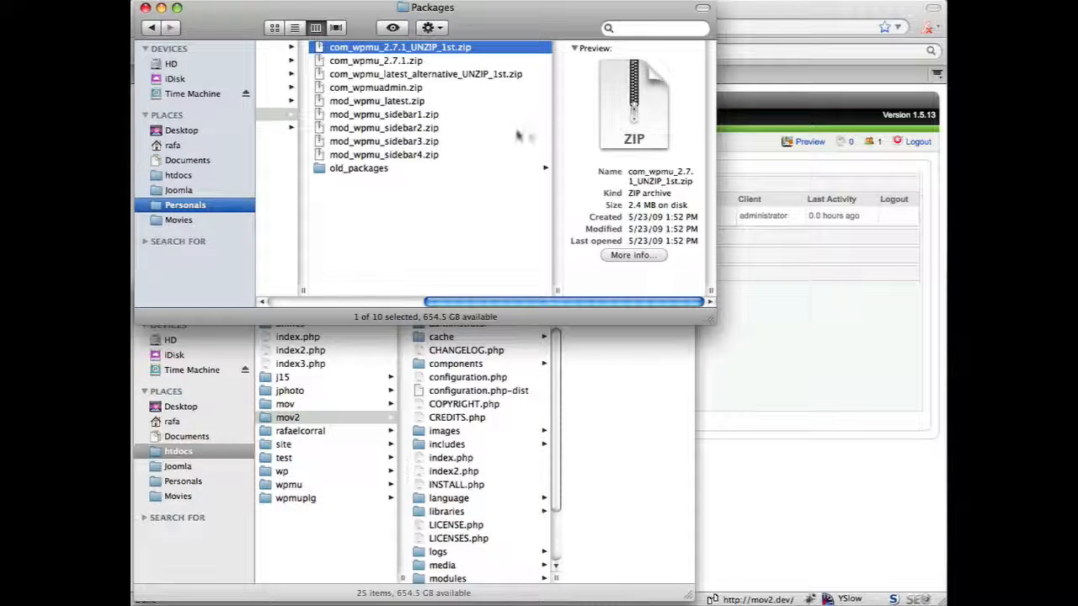
left_click(489, 75)
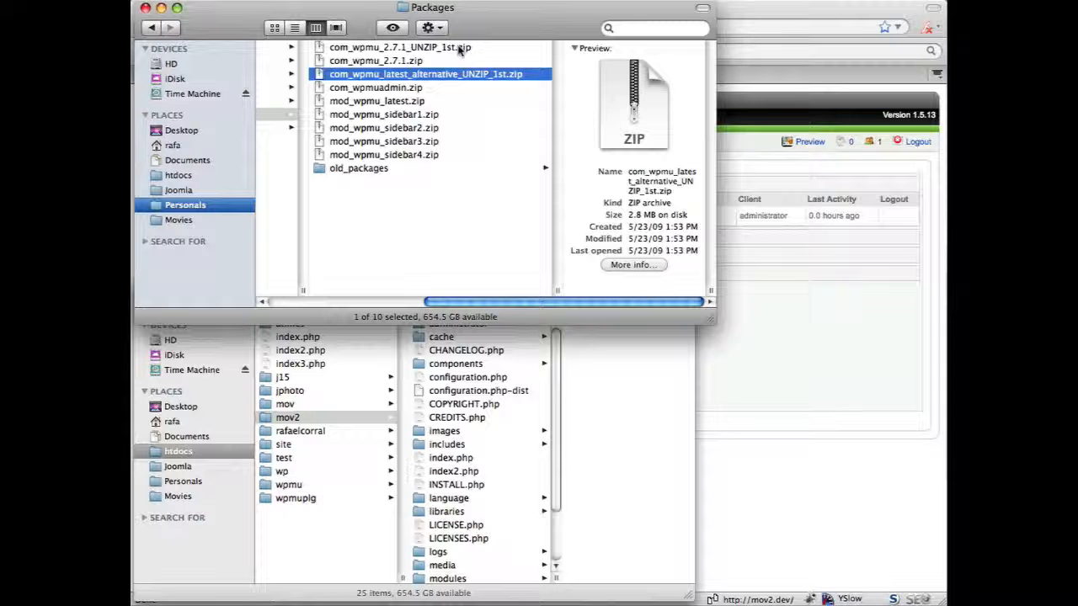
double_click(460, 49)
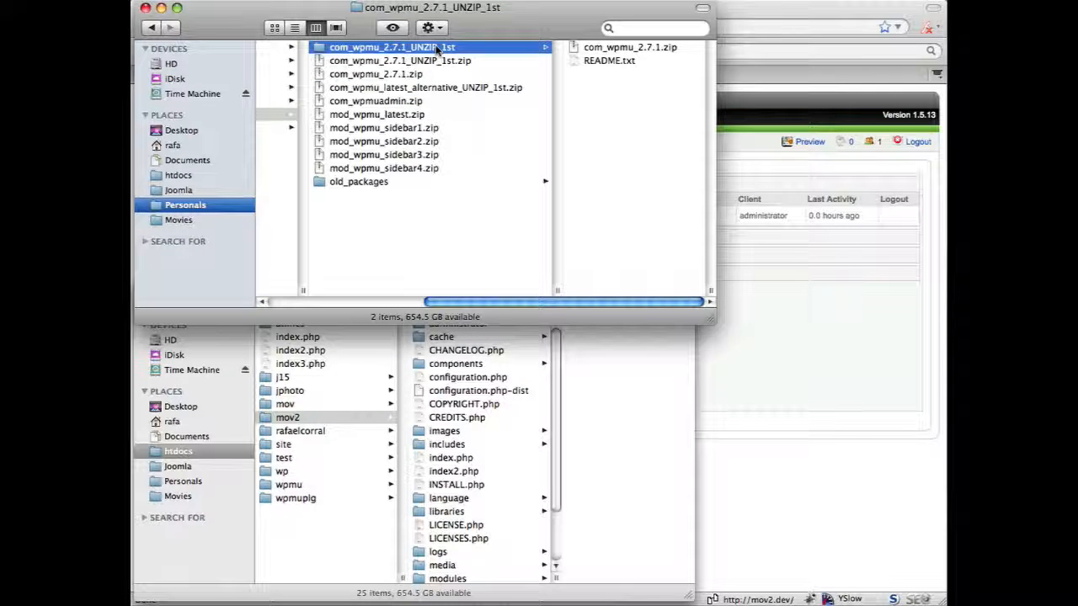
left_click(586, 49)
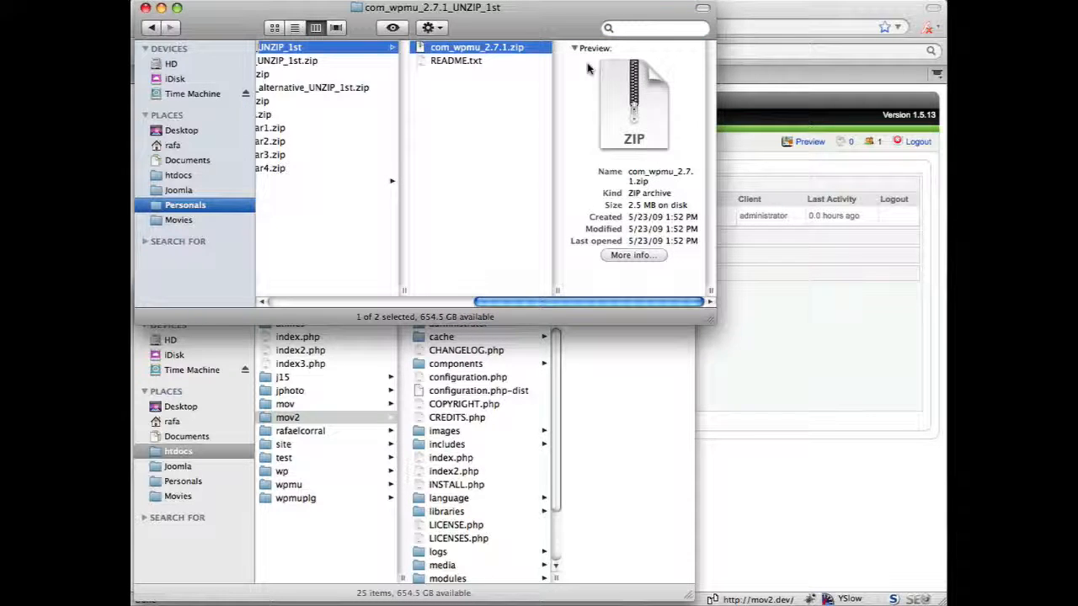
scroll(514, 96, "left", 5)
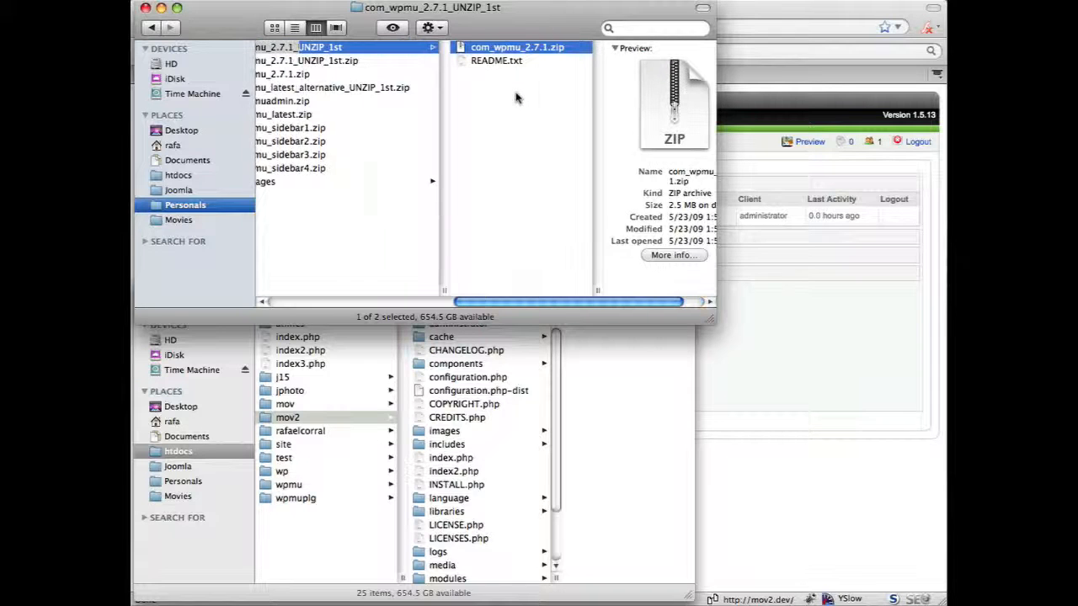
Extract com_wpmu_latest_alternative_UNZIP_1st.zip in the Packages folder and select the com_wpmu_2.7.1.zip archive inside its extracted folder.
double_click(401, 89)
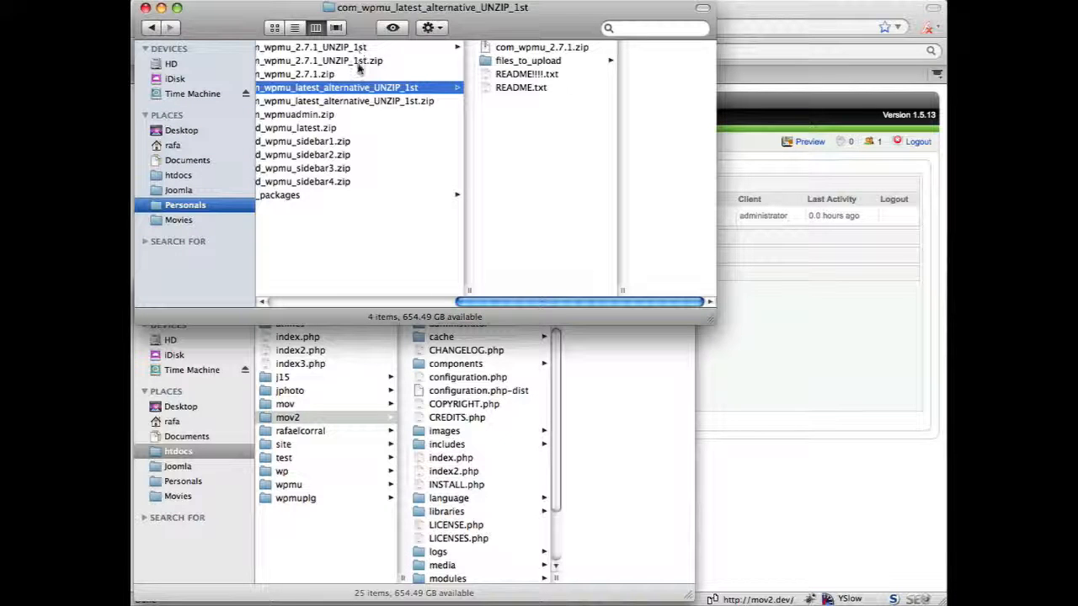
left_click(360, 61)
left_click(357, 89)
left_click(368, 101)
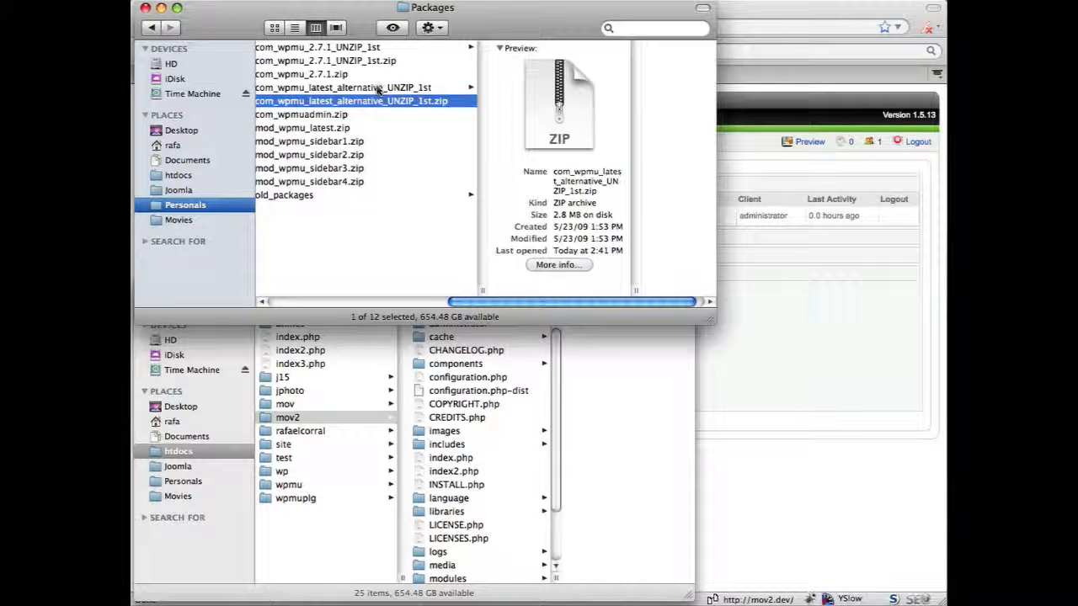
left_click(378, 89)
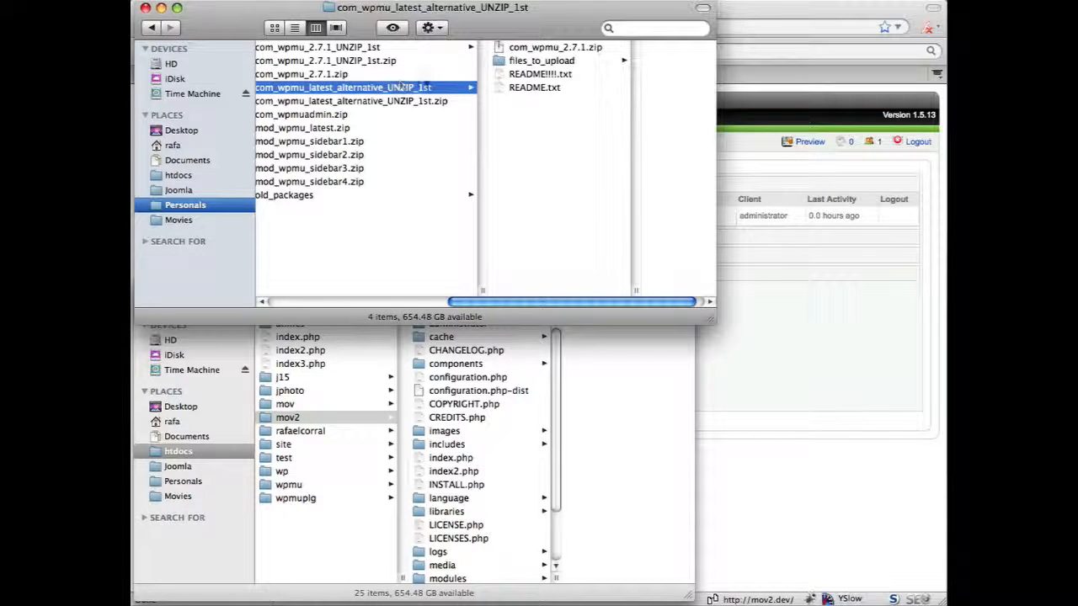
left_click(535, 49)
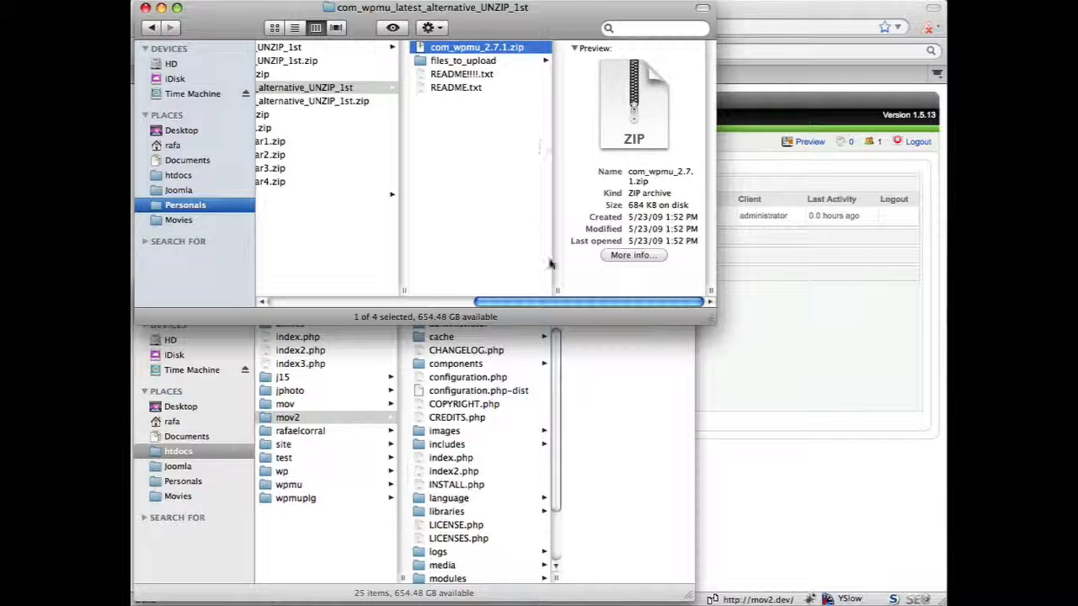
Enlarge the Packages window, compare the two extracted folders including files_to_upload, and view the mov2 site's images folder.
left_click_drag(708, 320, 839, 328)
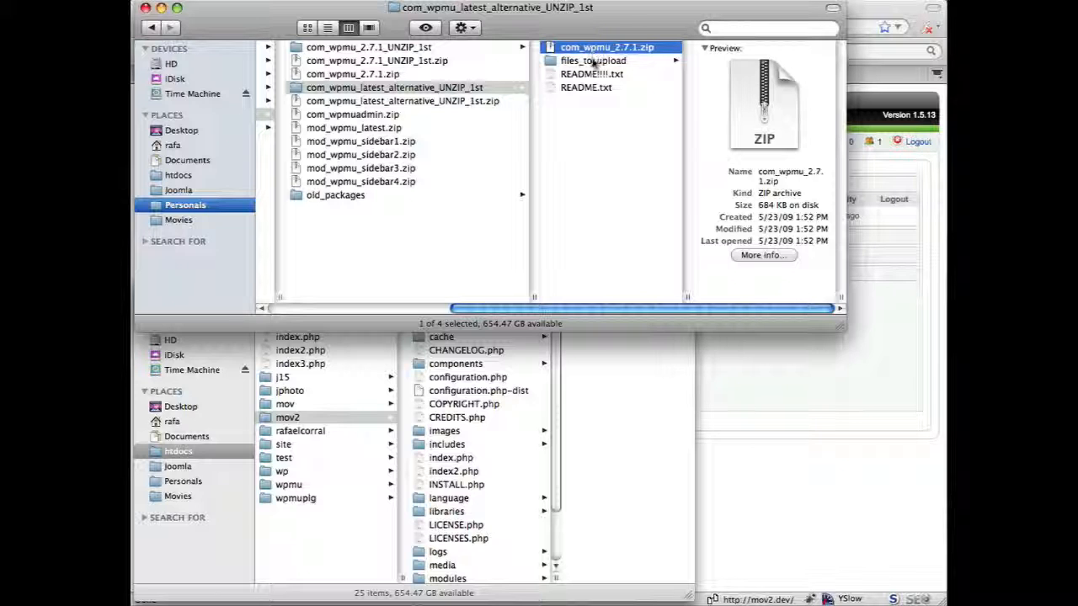
left_click(592, 61)
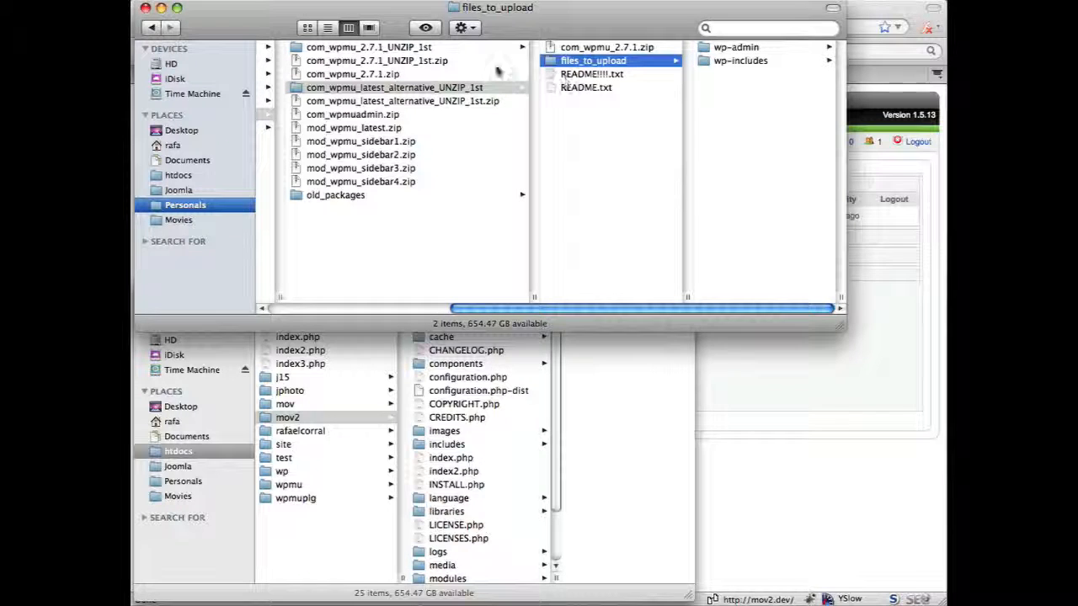
left_click(414, 59)
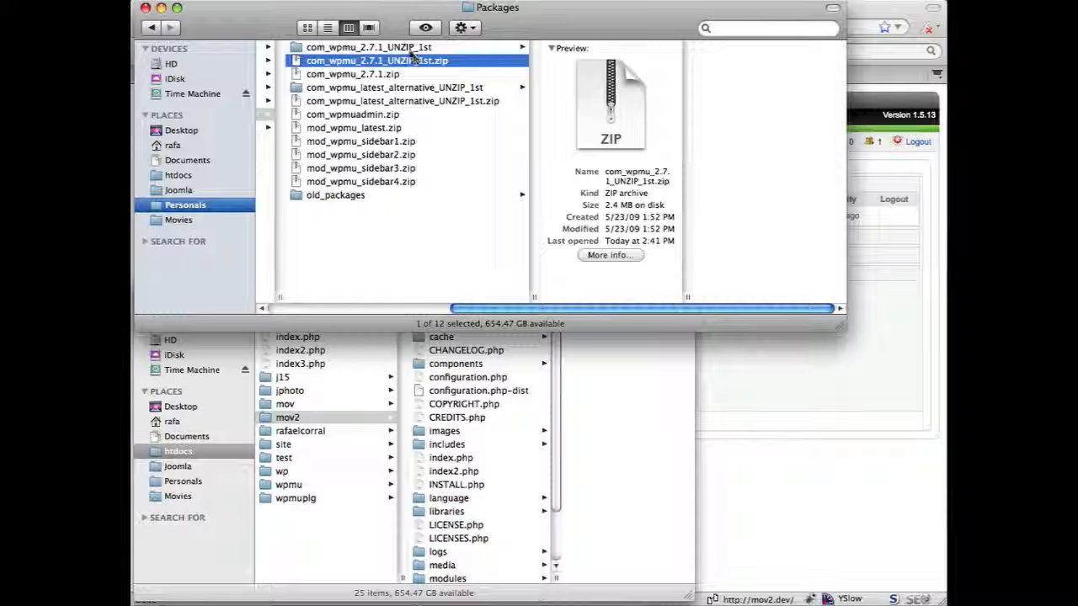
left_click(411, 50)
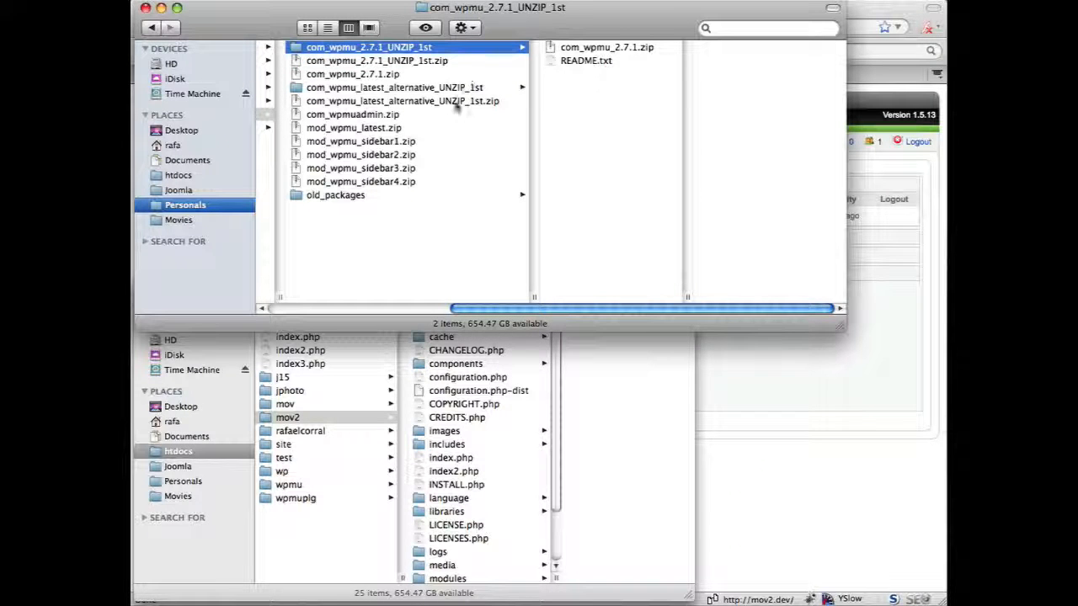
left_click(410, 88)
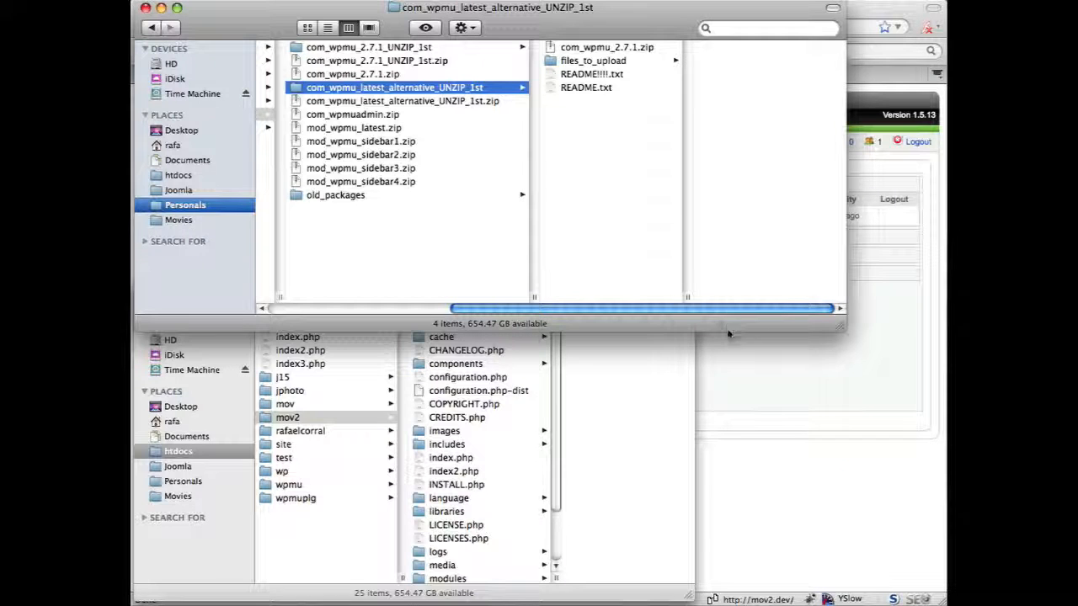
left_click(665, 387)
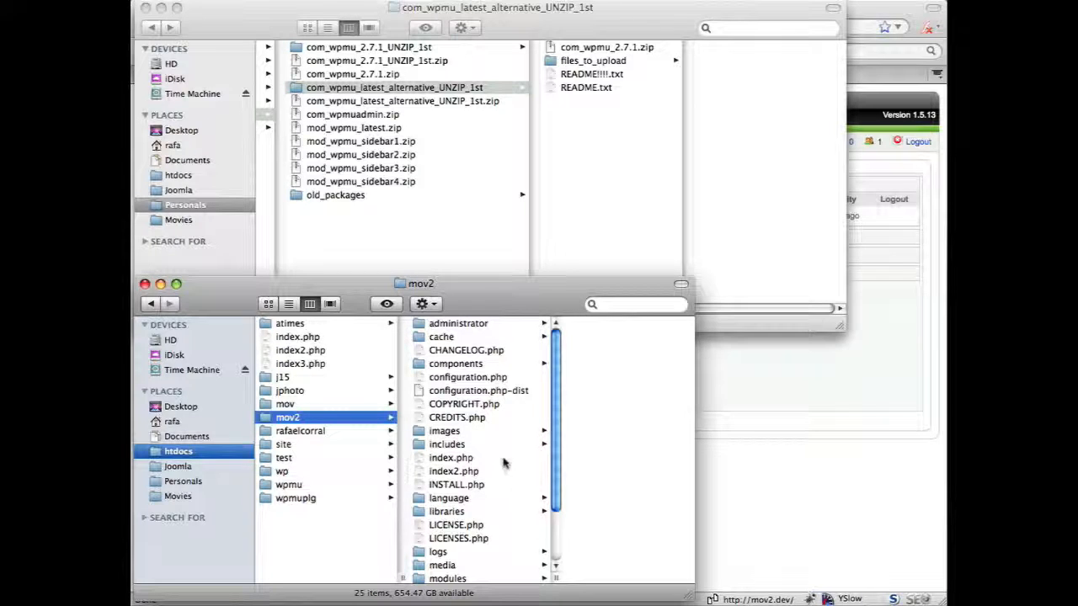
left_click(460, 434)
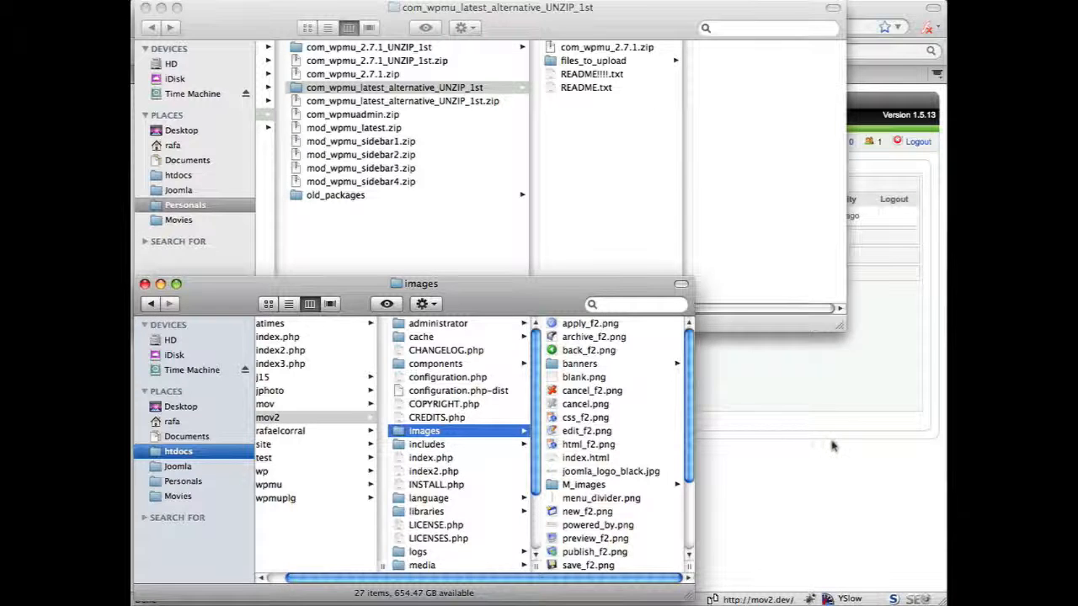
Switch to Firefox, log back in to the Joomla administration with the saved credentials and open the extension installer.
left_click(832, 445)
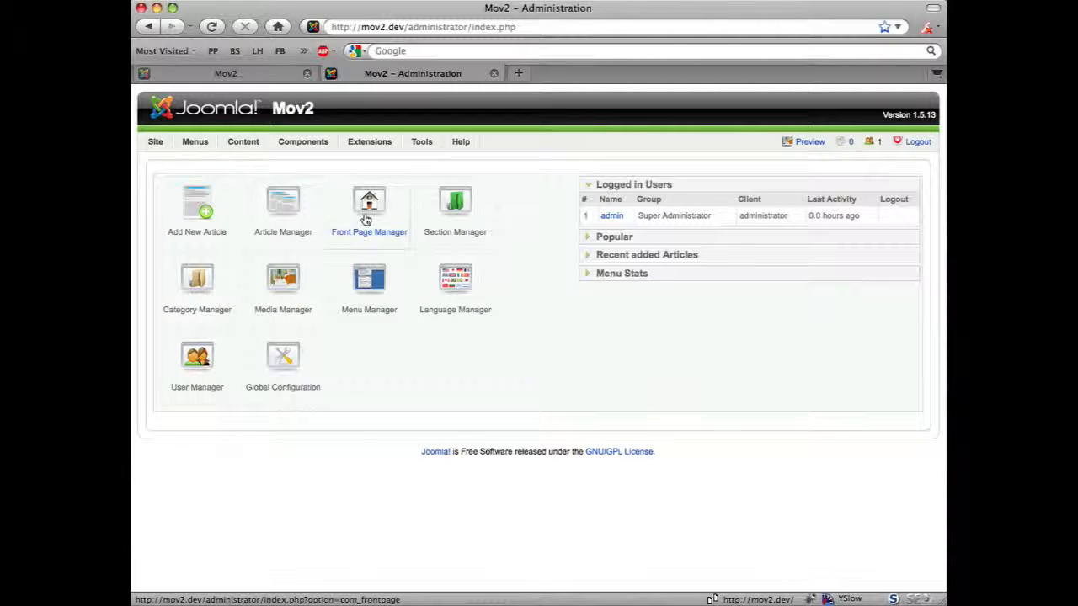
left_click(372, 161)
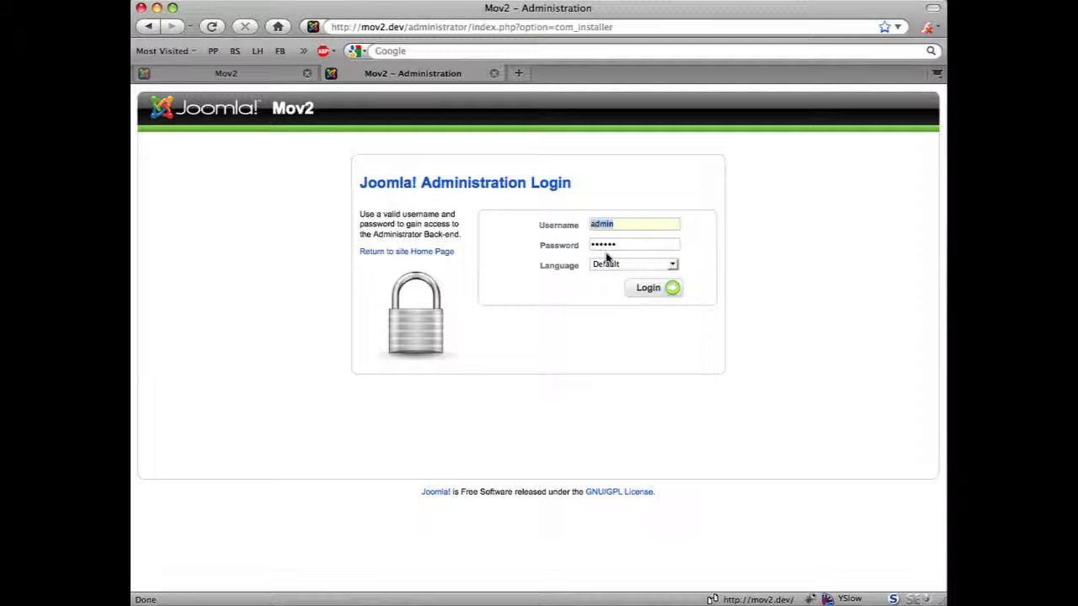
left_click(645, 290)
mouse_move(346, 145)
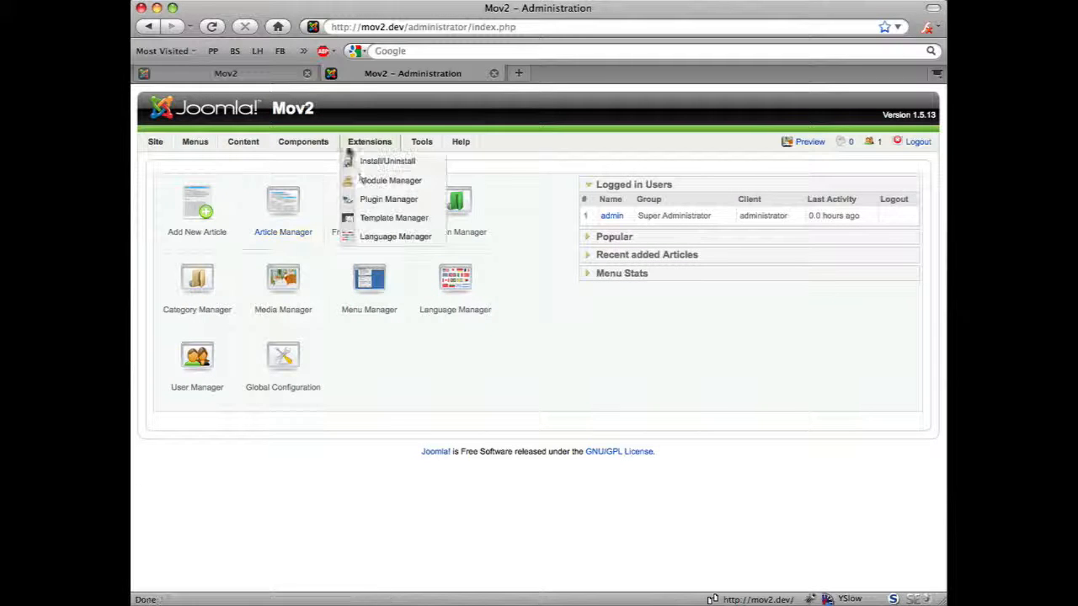
left_click(365, 166)
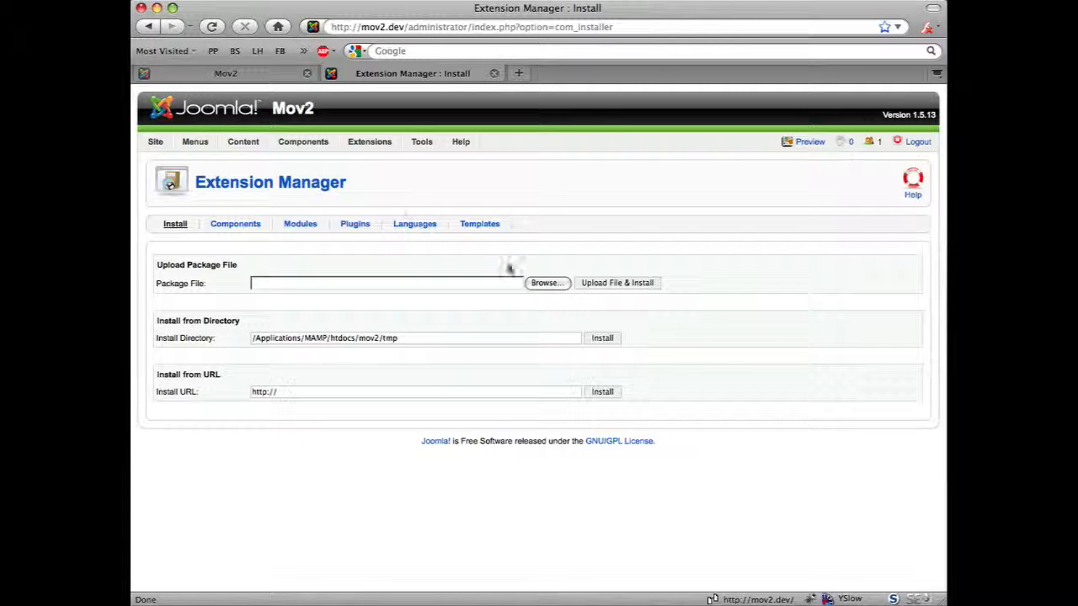
Browse for the package file in Personals, WordPress mu, Packages, and select com_wpmu_2.7.1.zip in com_wpmu_latest_alternative_UNZIP_1st, widening the name column.
left_click(539, 284)
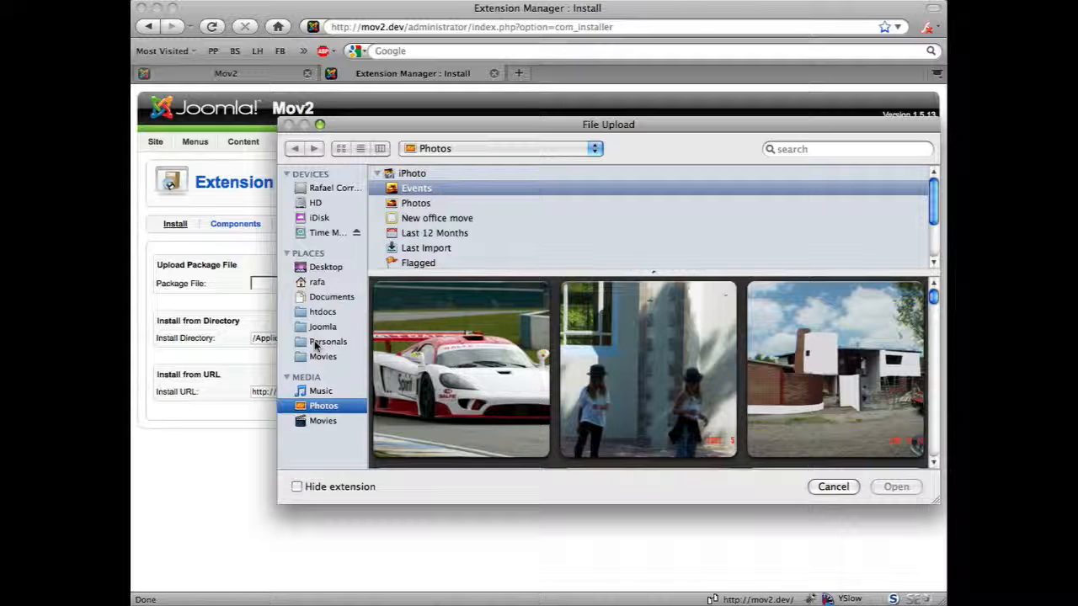
left_click(317, 341)
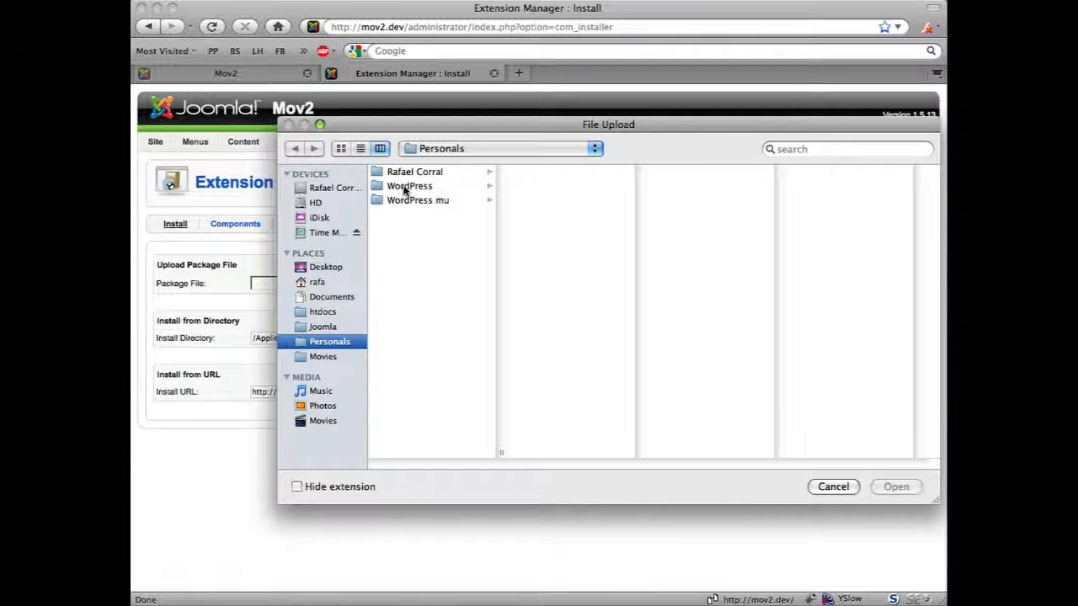
left_click(405, 201)
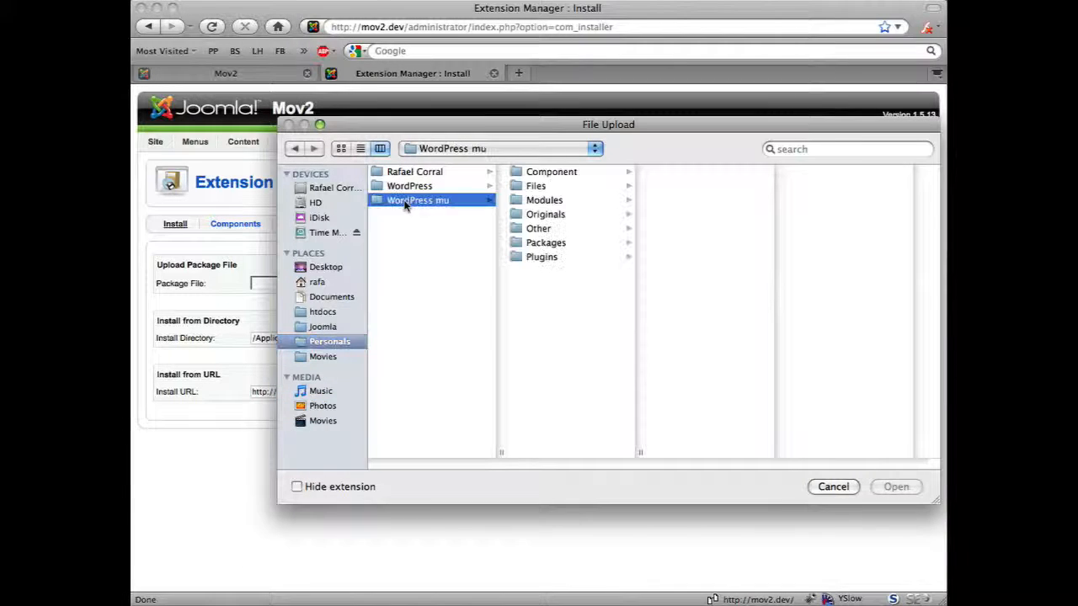
left_click(561, 172)
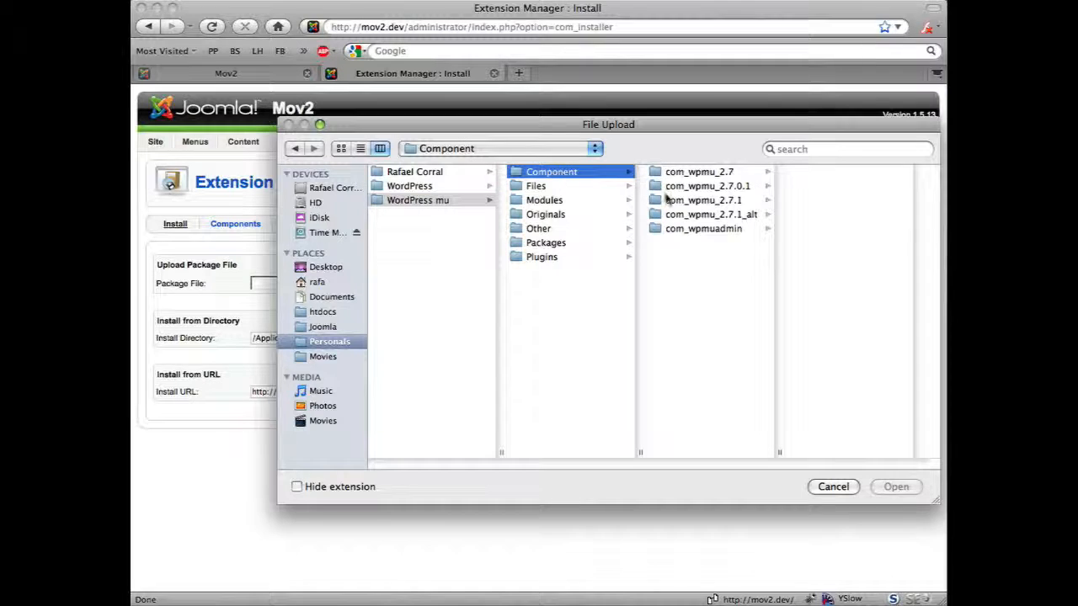
left_click(564, 244)
left_click(709, 217)
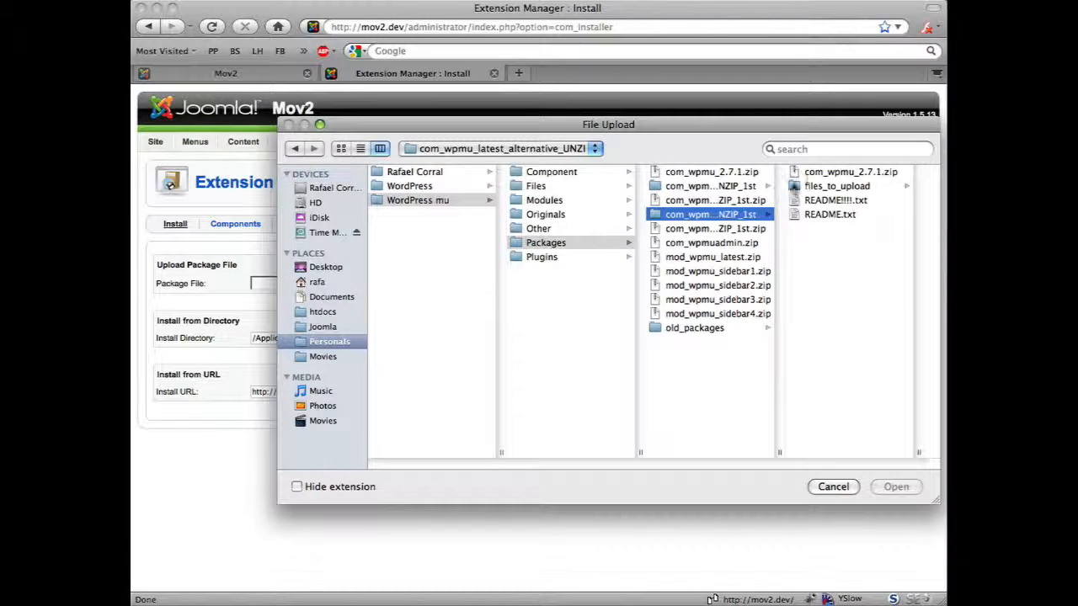
left_click(806, 173)
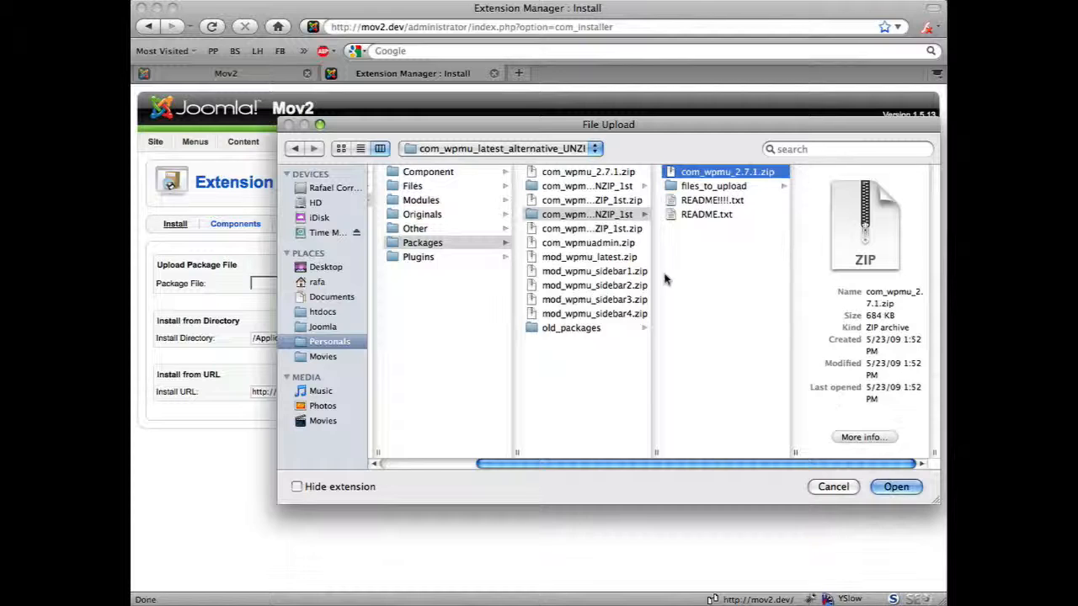
left_click_drag(655, 452, 729, 446)
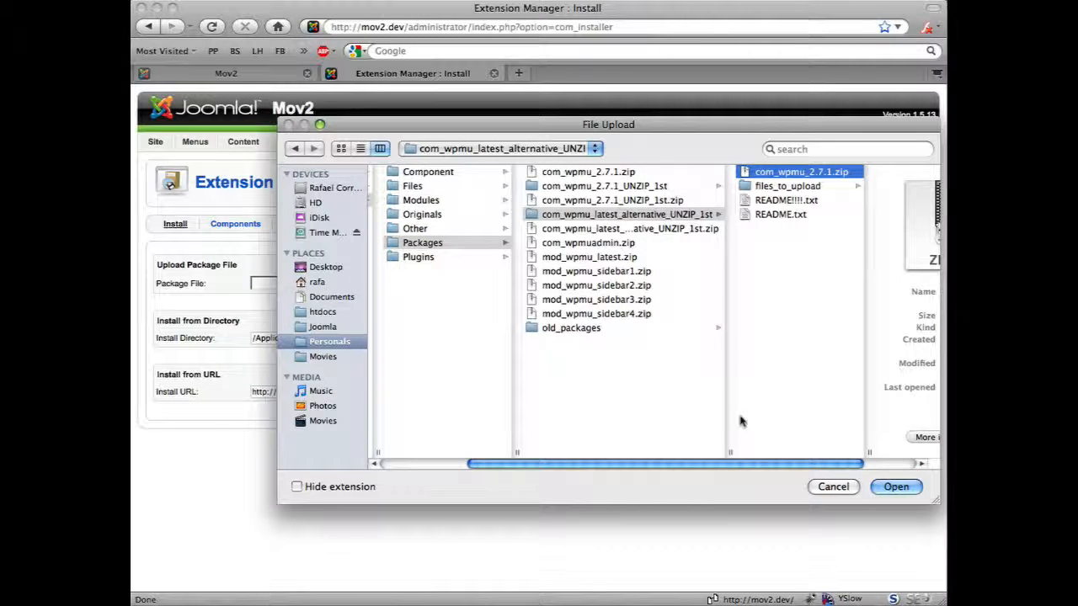
scroll(757, 430, "right", 3)
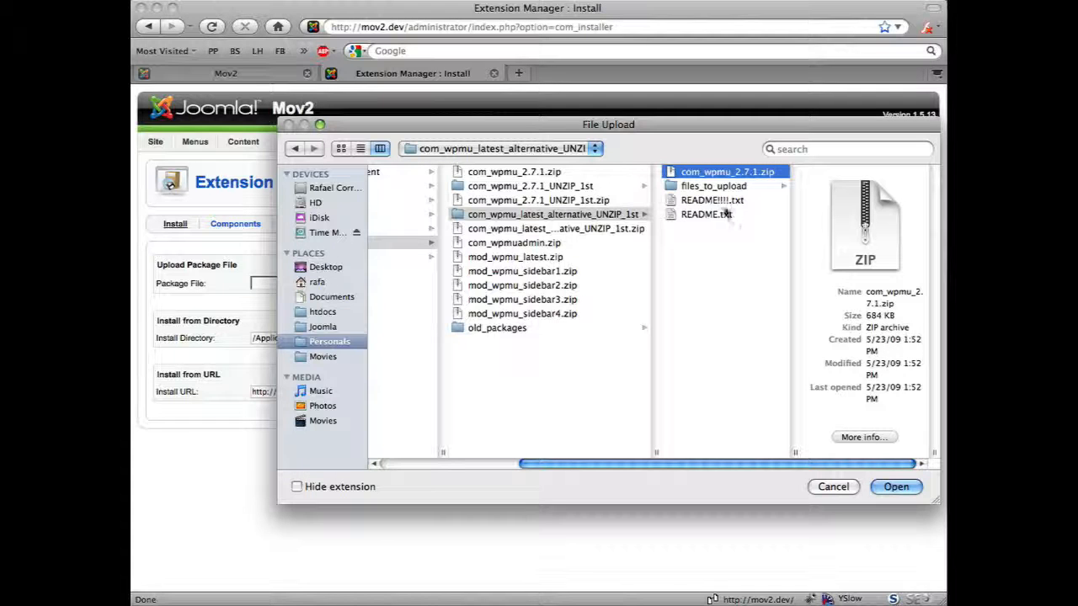
Check the archive in com_wpmu_2.7.1_UNZIP_1st, and choose com_wpmu_2.7.1.zip from com_wpmu_latest_alternative_UNZIP_1st as the package file.
left_click(596, 185)
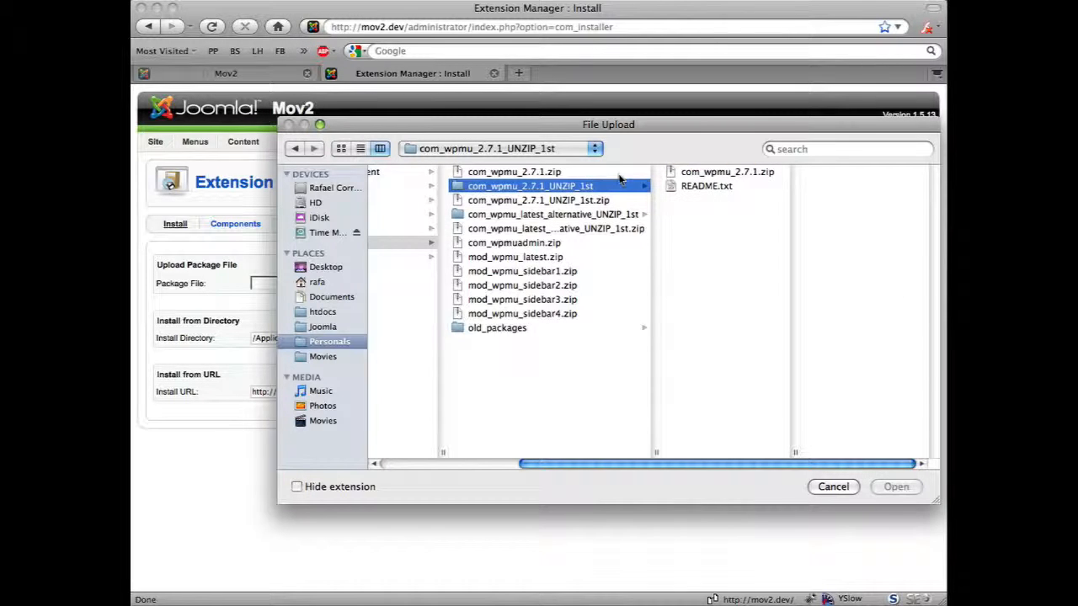
left_click(682, 171)
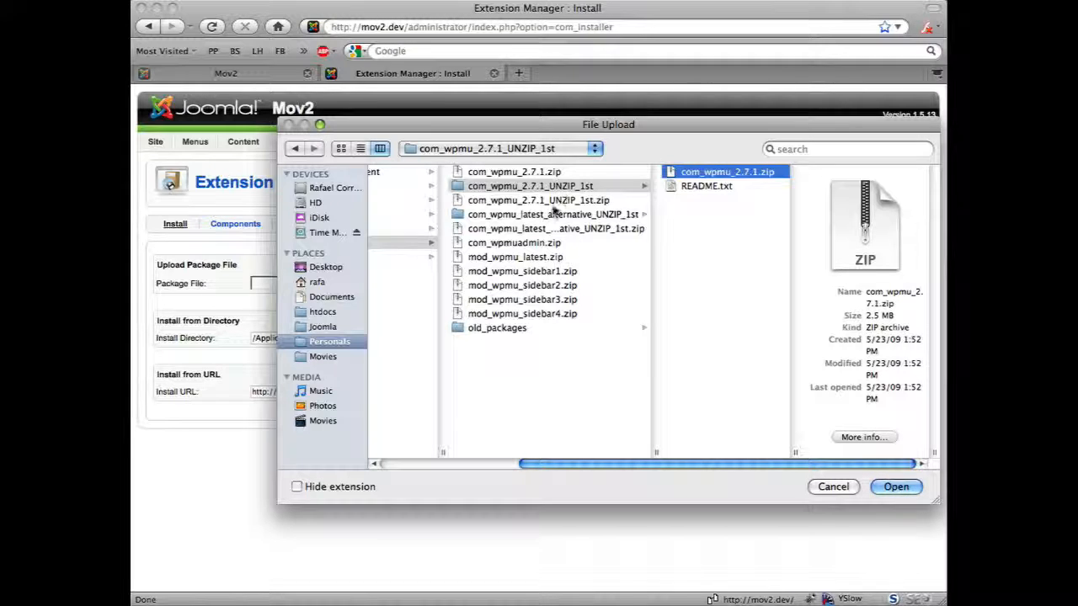
left_click(553, 213)
left_click(711, 172)
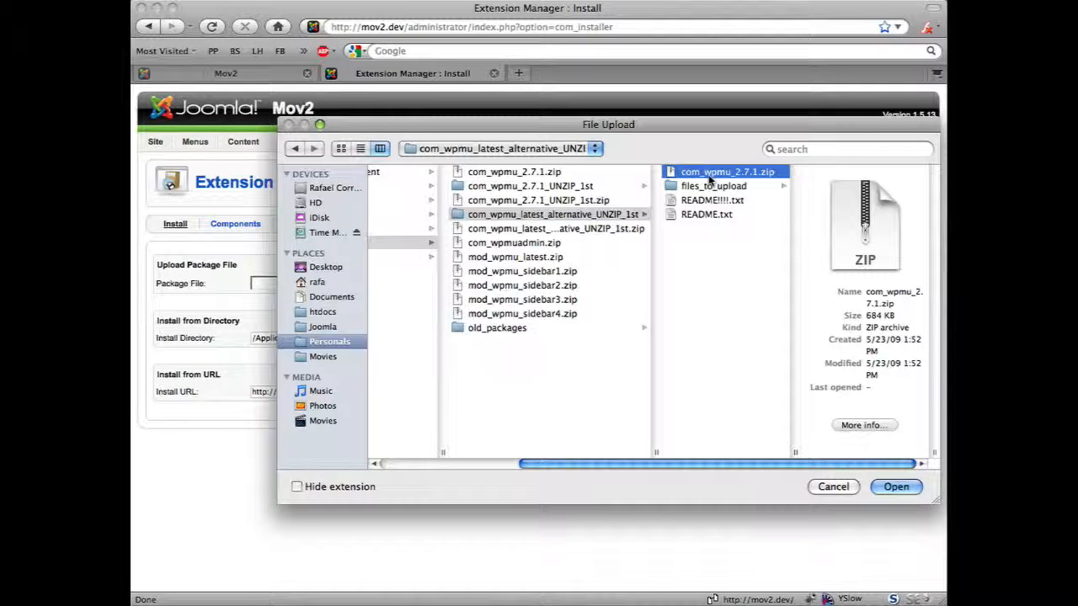
double_click(710, 173)
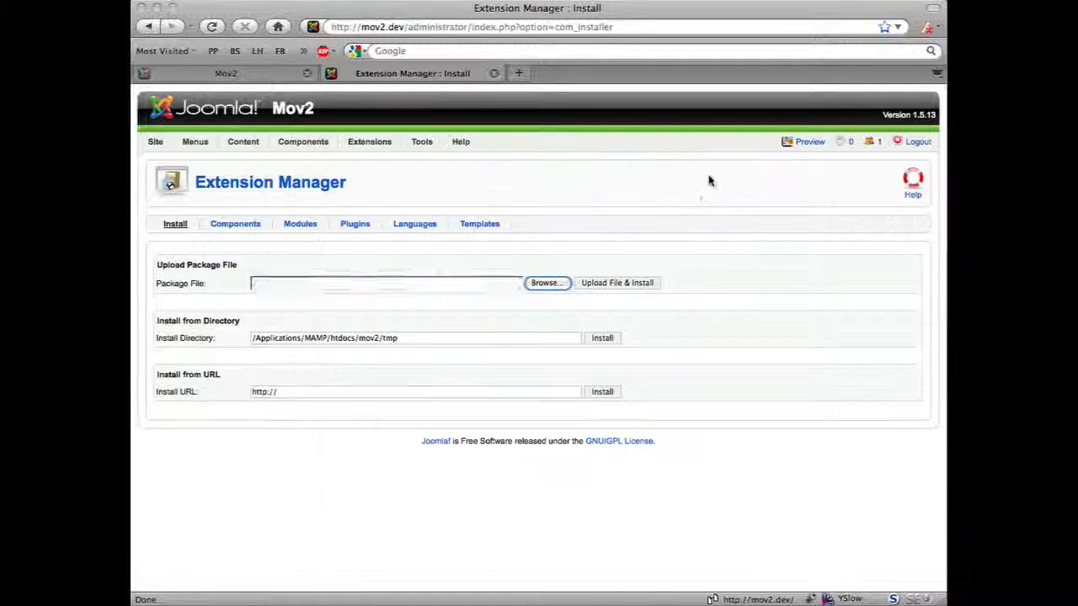
Upload and install the selected component package, and bring the installation notes into view.
left_click(623, 283)
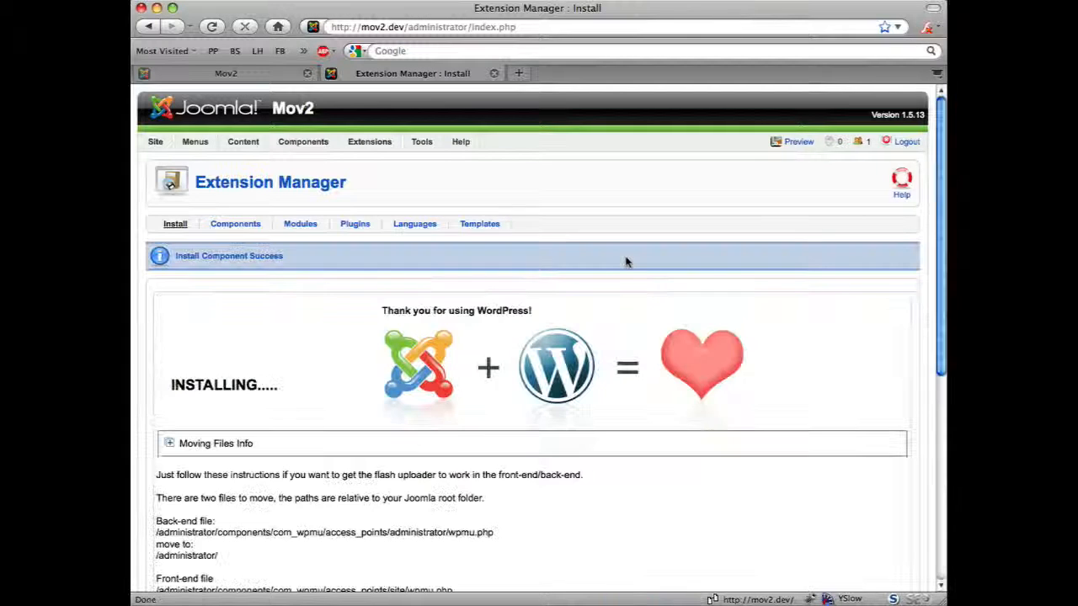
scroll(625, 262, "down", 1)
scroll(625, 262, "down", 5)
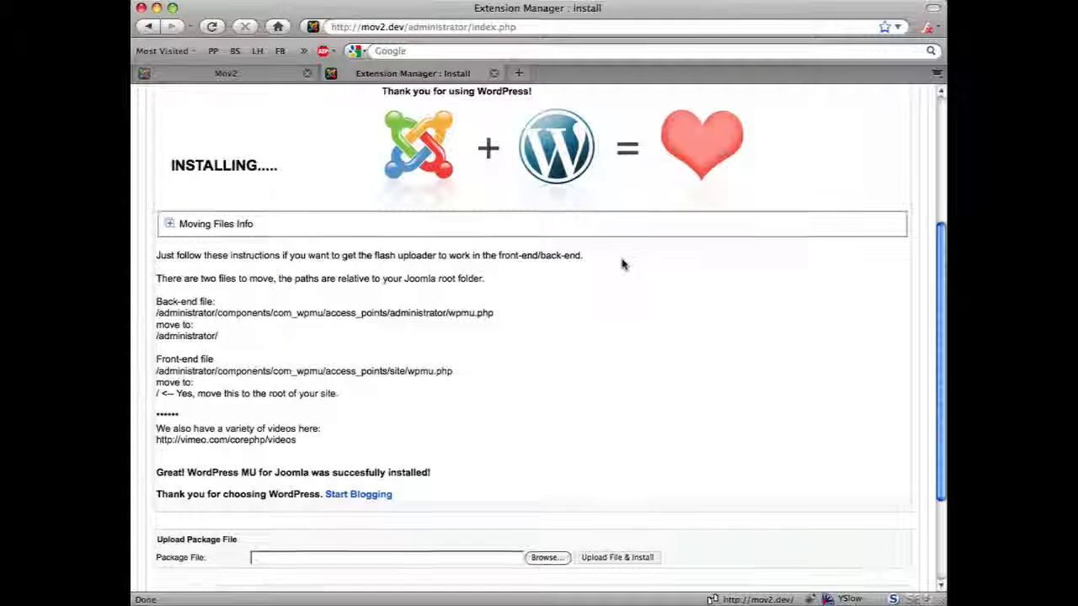
Review the back-end and front-end wpmu.php paths, expand Moving Files Info, and highlight media in the destination path.
left_click_drag(339, 395, 158, 310)
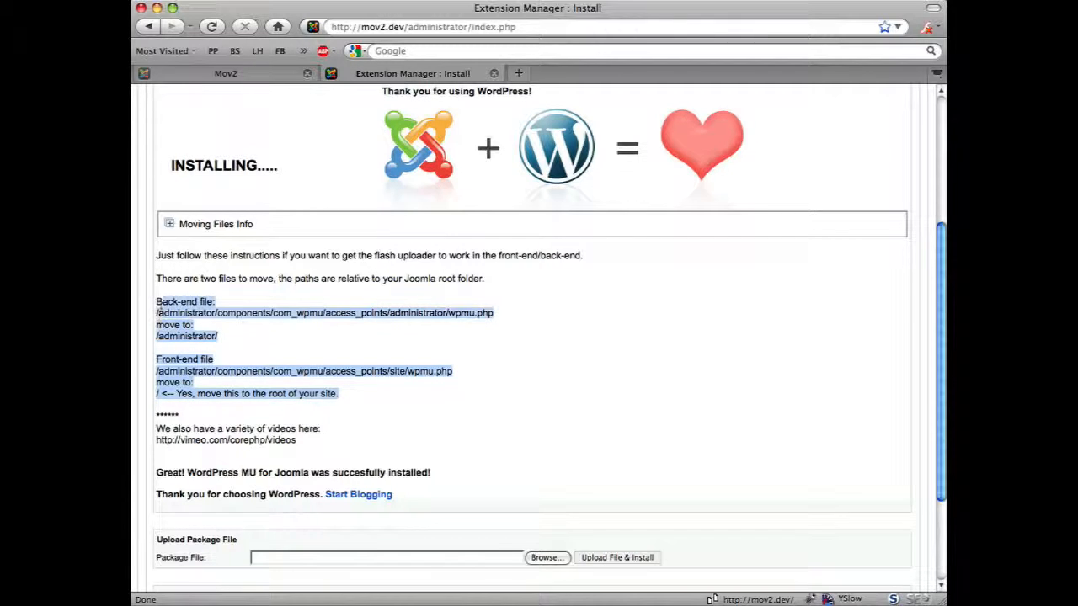
left_click(308, 306)
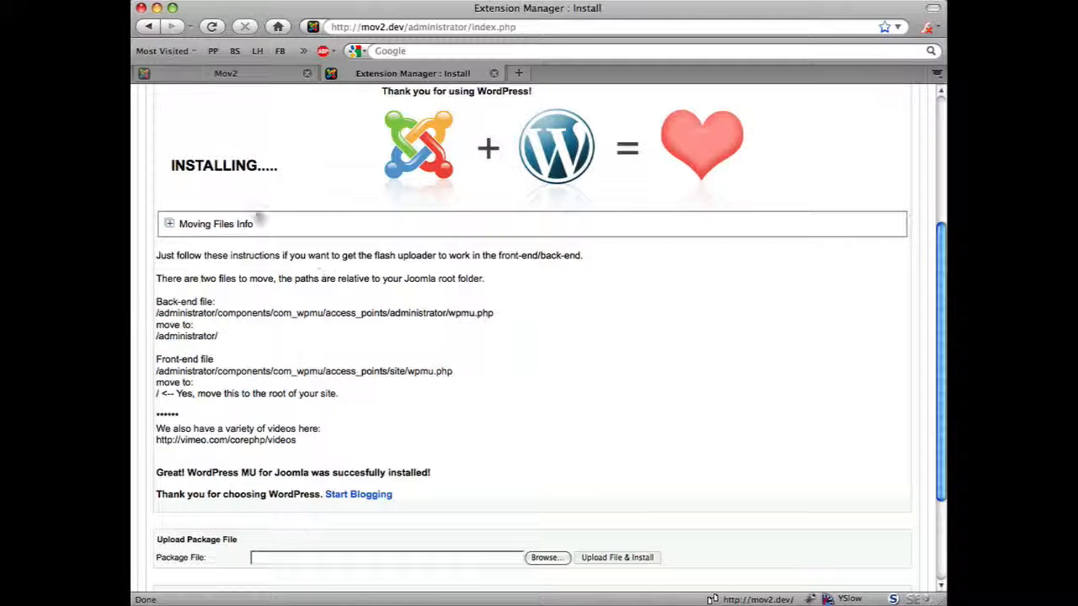
left_click(224, 229)
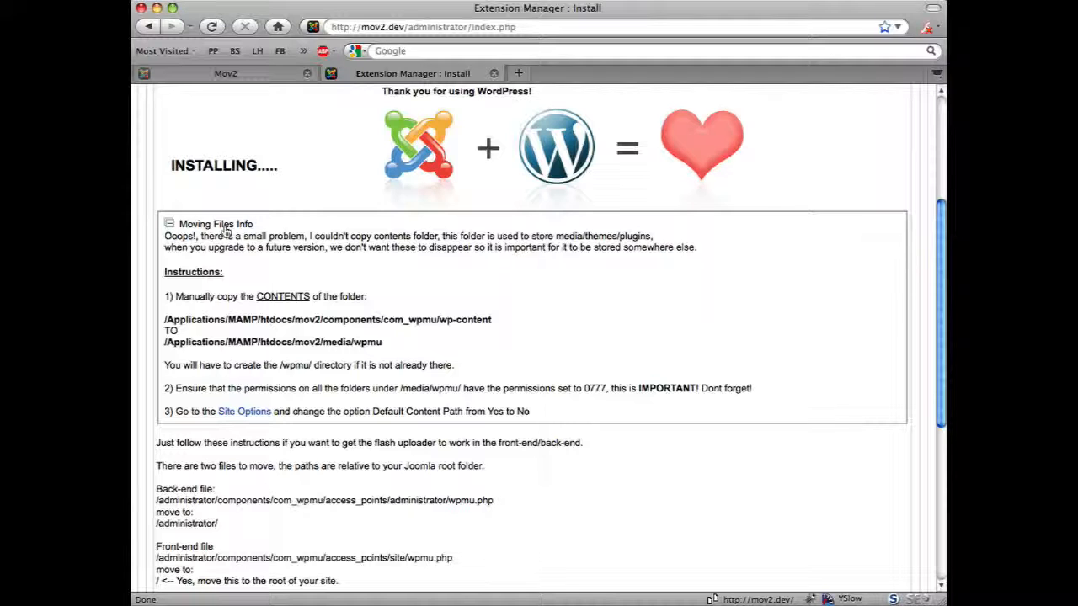
double_click(329, 344)
Switch to Finder, view the package's files_to_upload folder, and inspect wp-admin and wp-includes in mov2's components/com_wpmu folder.
key("super+Tab")
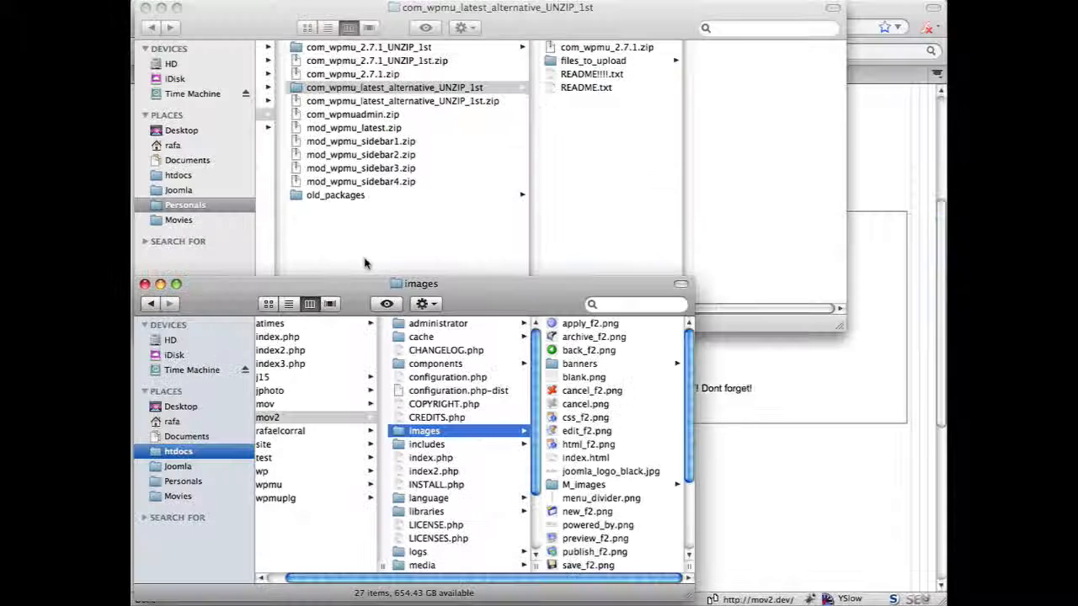
left_click(450, 225)
left_click(559, 65)
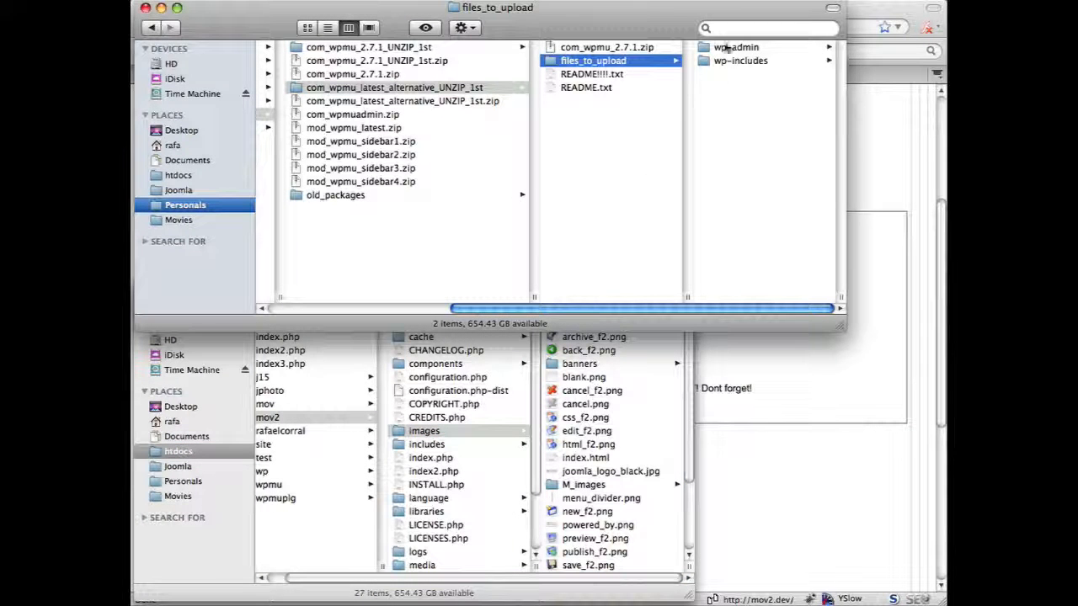
left_click(478, 379)
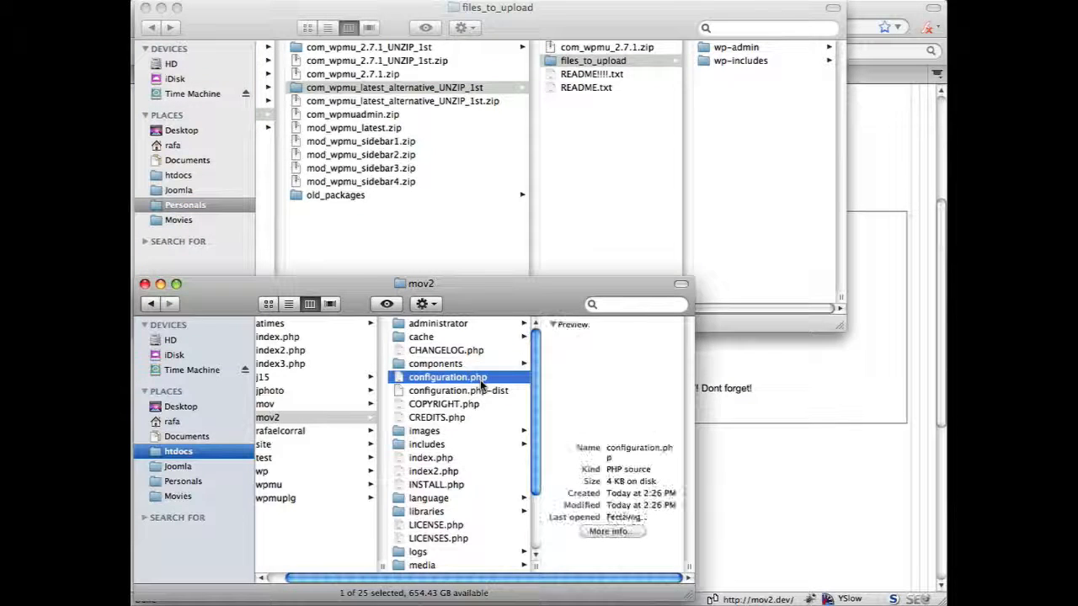
left_click(444, 367)
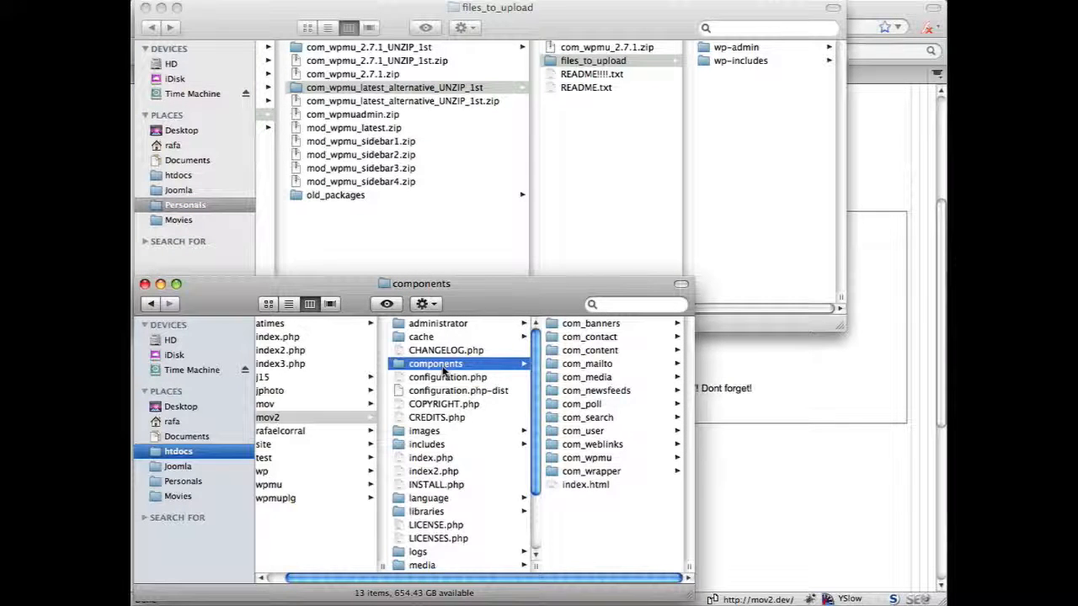
left_click(566, 460)
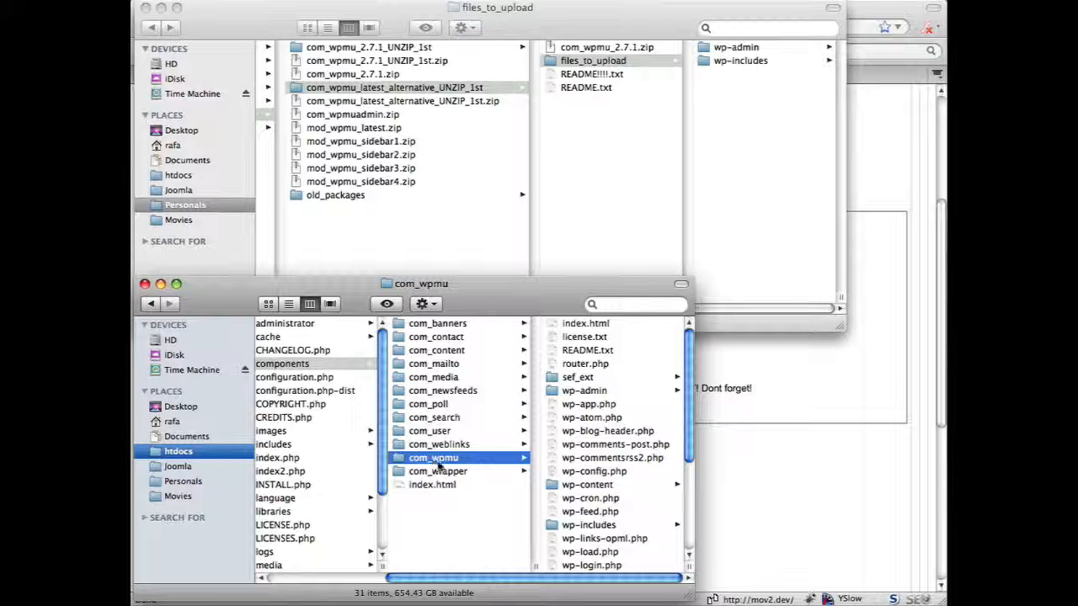
left_click(573, 392)
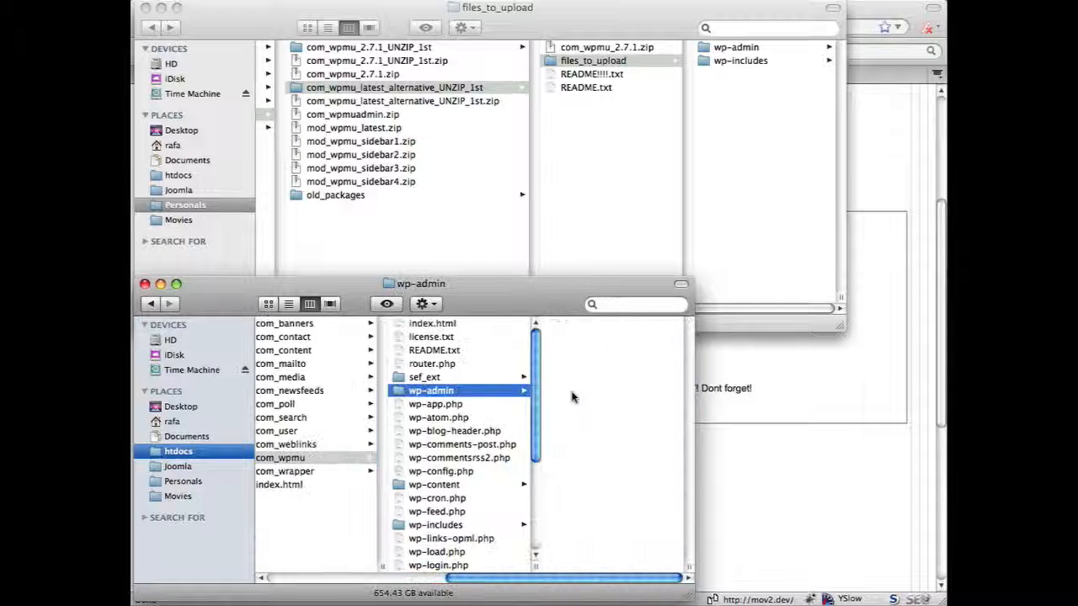
left_click(425, 527)
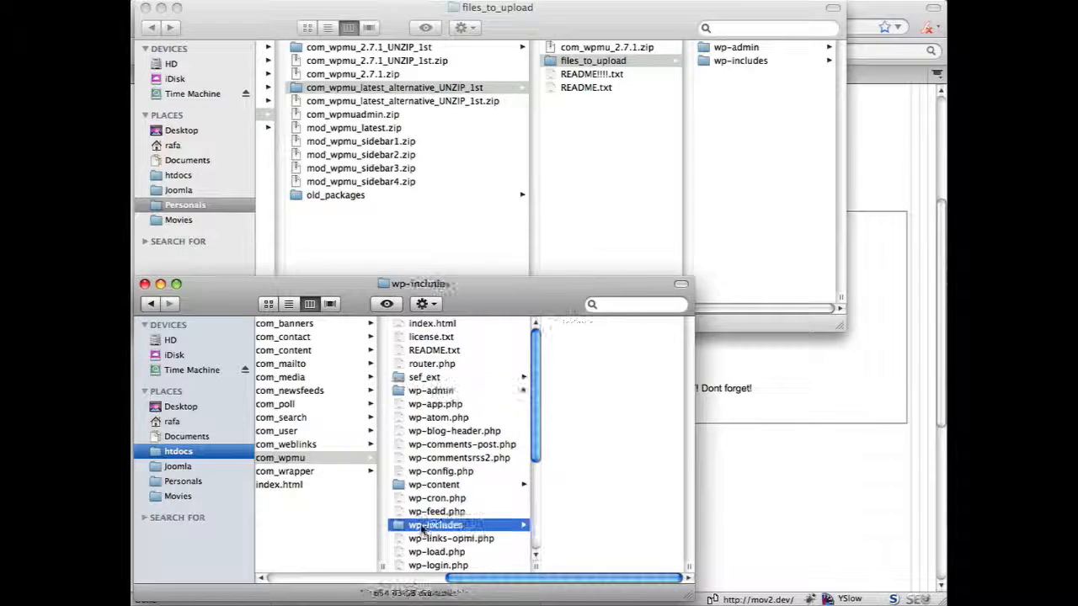
Copy wp-admin and wp-includes from files_to_upload into com_wpmu, replacing both existing folders, and check the contents of wp-admin.
left_click(763, 117)
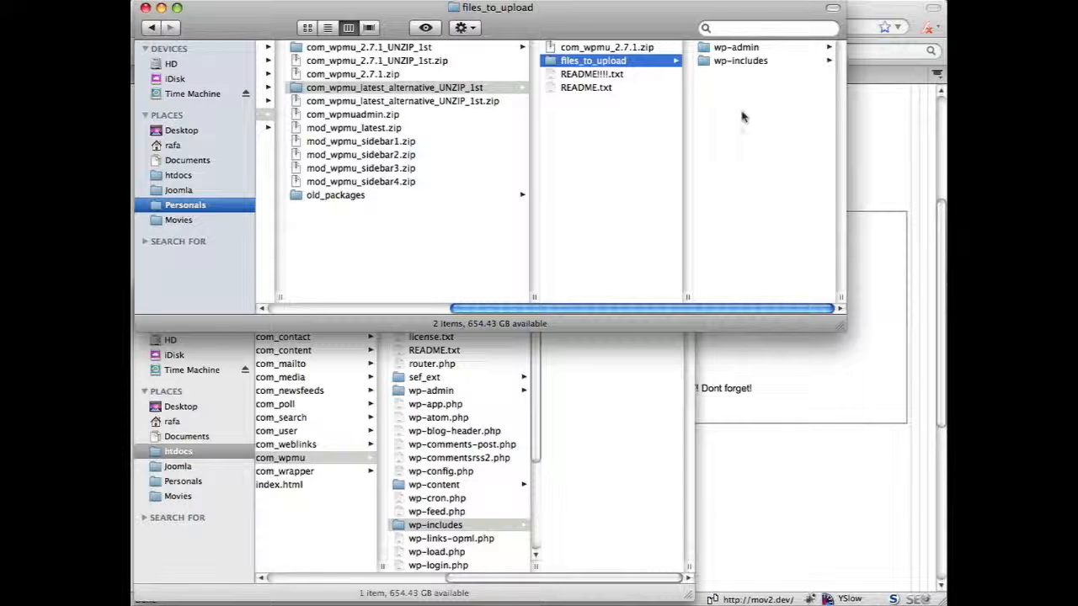
left_click_drag(743, 98, 453, 446)
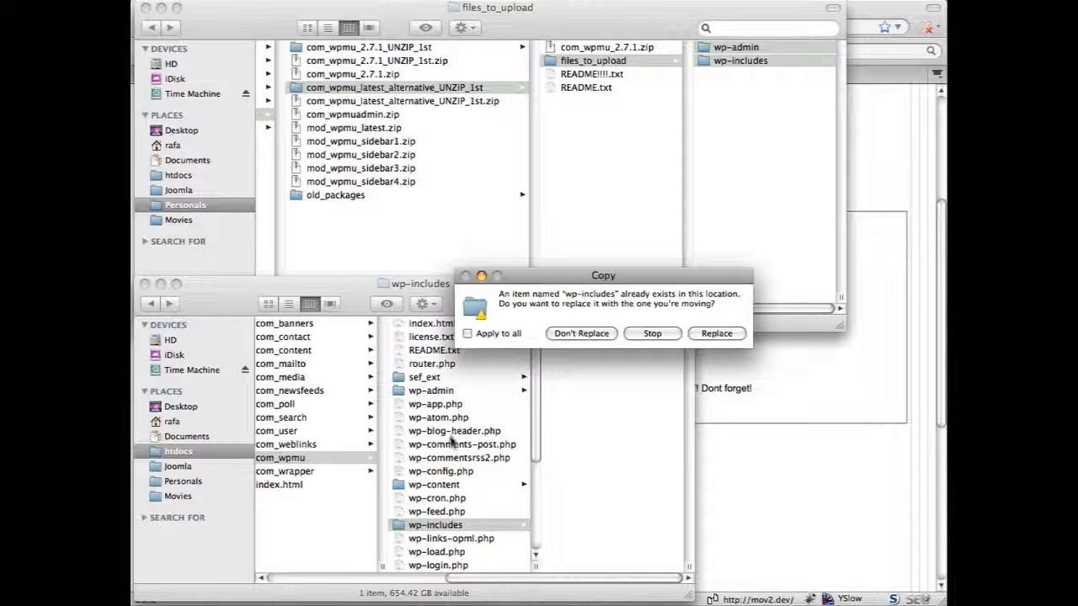
left_click(717, 334)
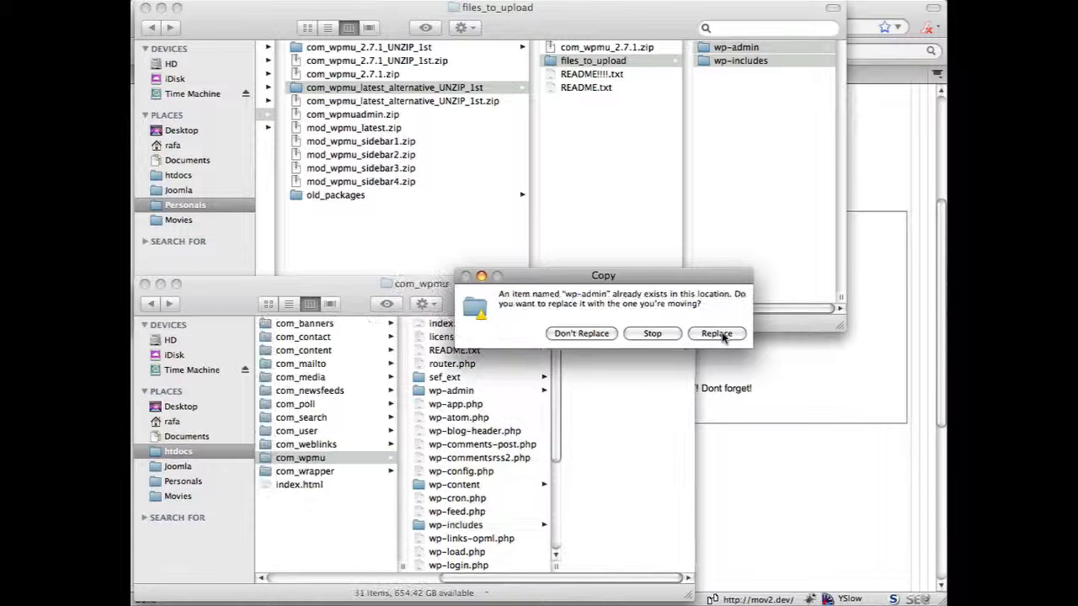
left_click(717, 334)
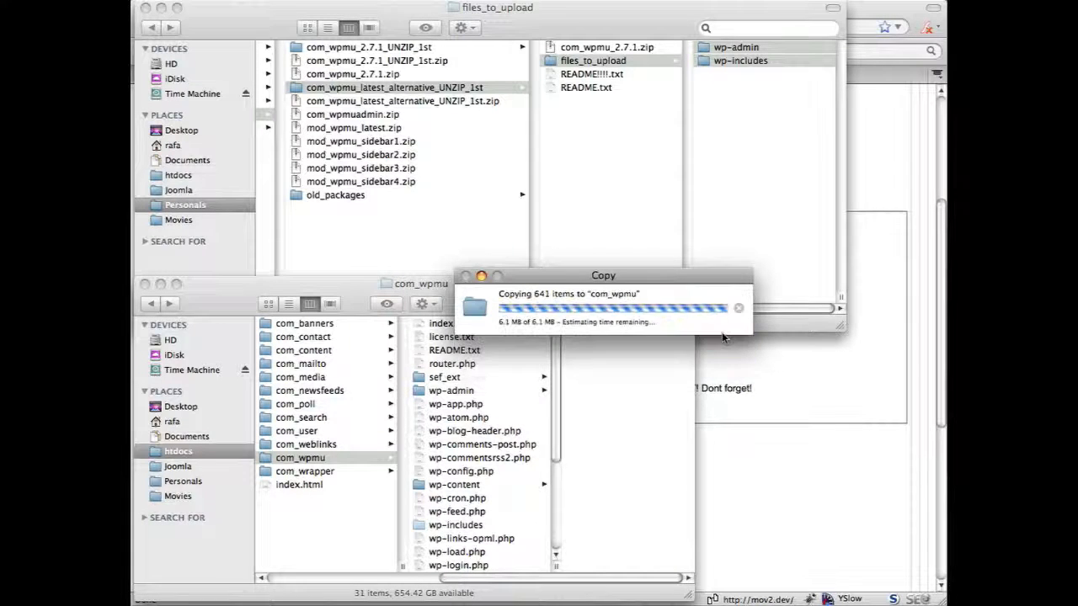
left_click(478, 393)
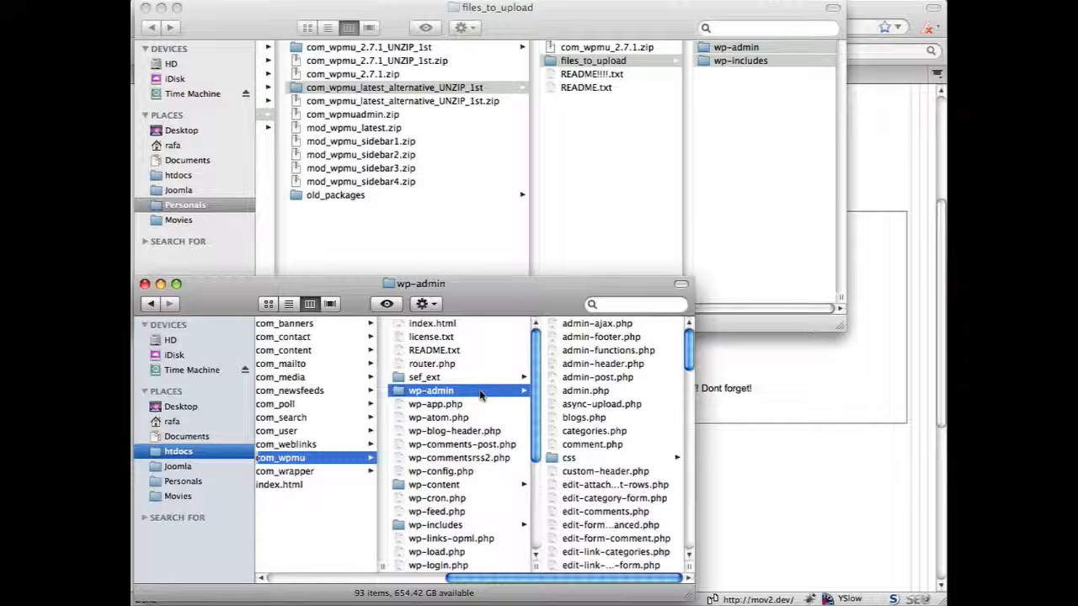
Switch to Firefox and return to the beginning of the Extension Manager installation page.
left_click(720, 377)
scroll(409, 207, "up", 5)
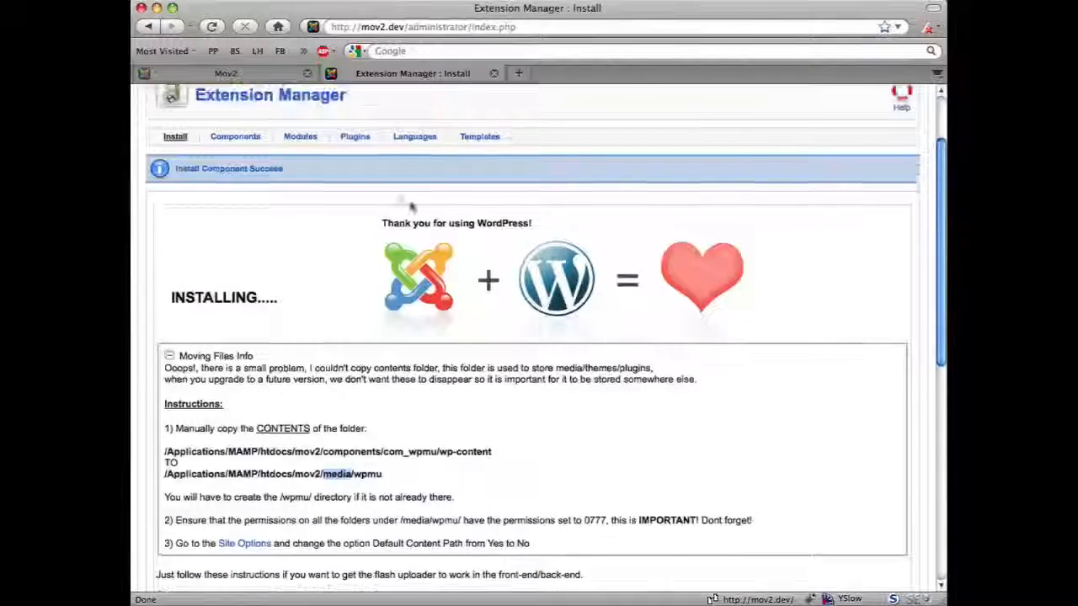
mouse_move(304, 141)
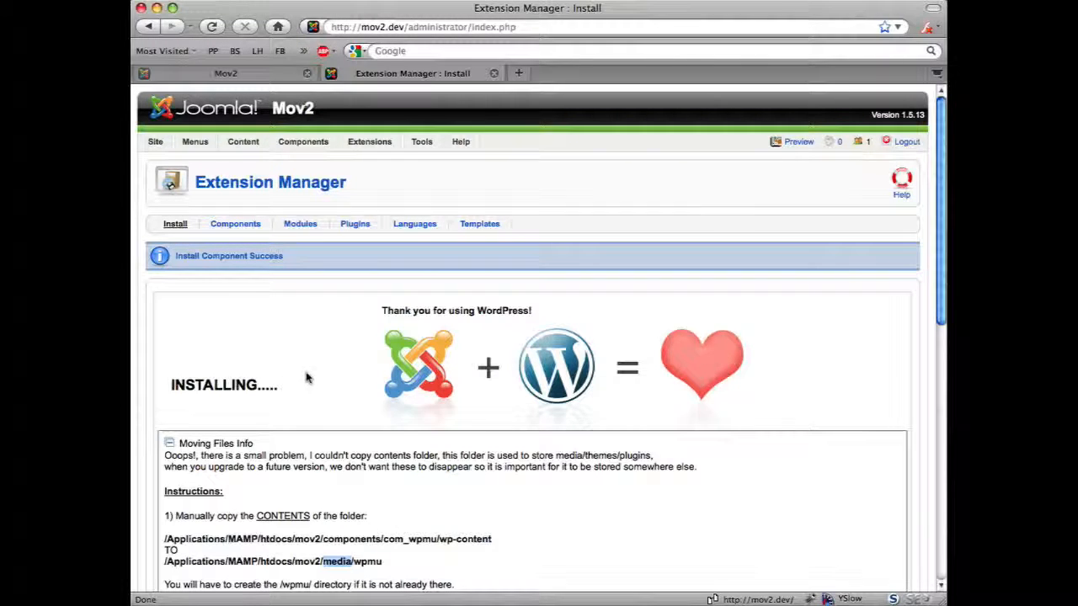
Switch to Finder and open the wp-content folder inside mov2's components/com_wpmu.
key("super+Tab")
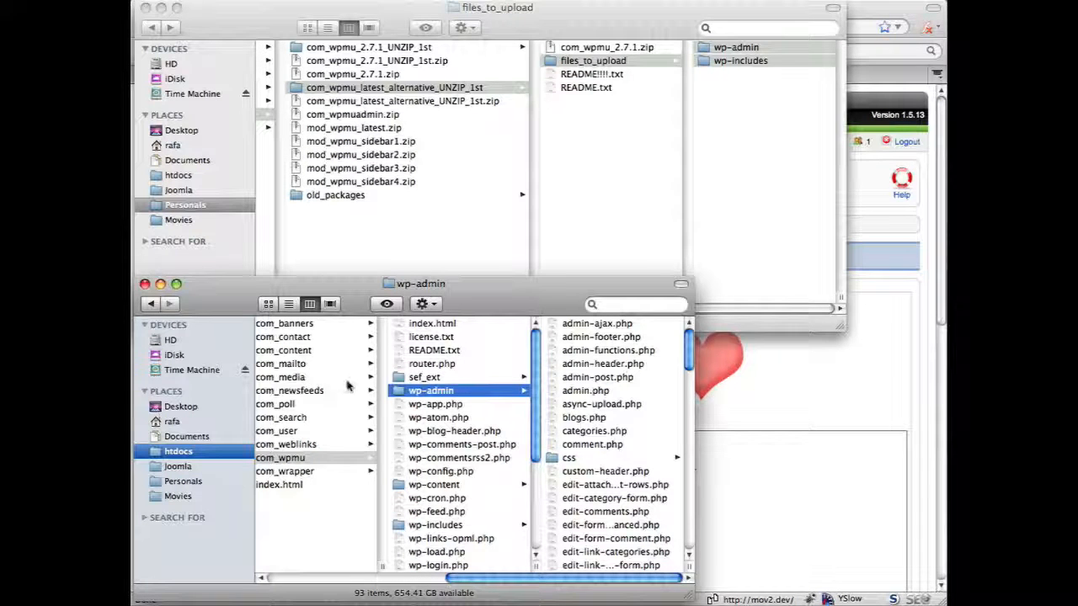
scroll(461, 388, "left", 6)
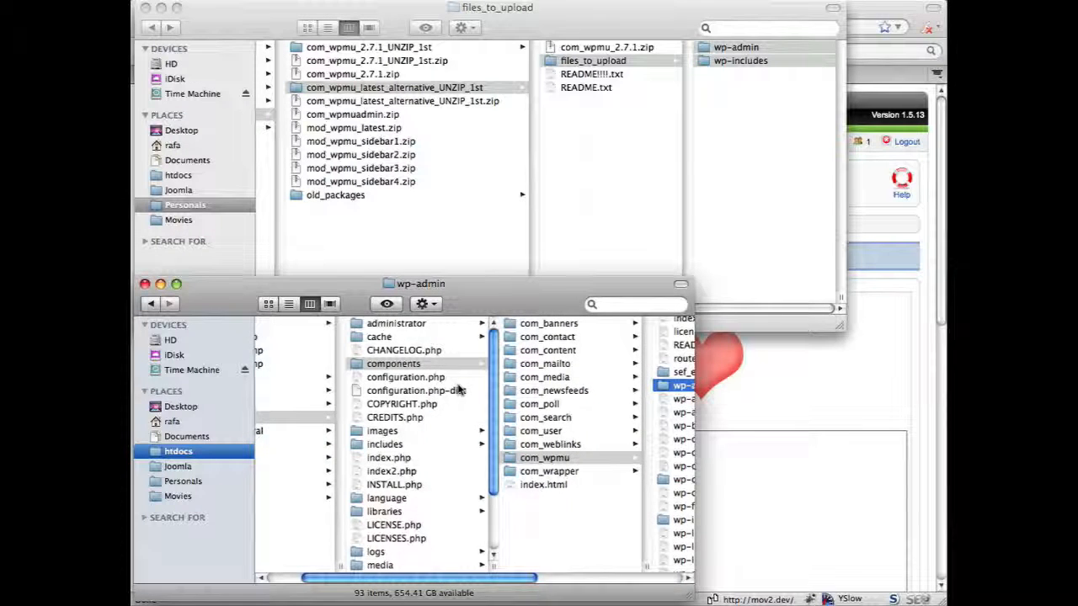
scroll(459, 386, "right", 2)
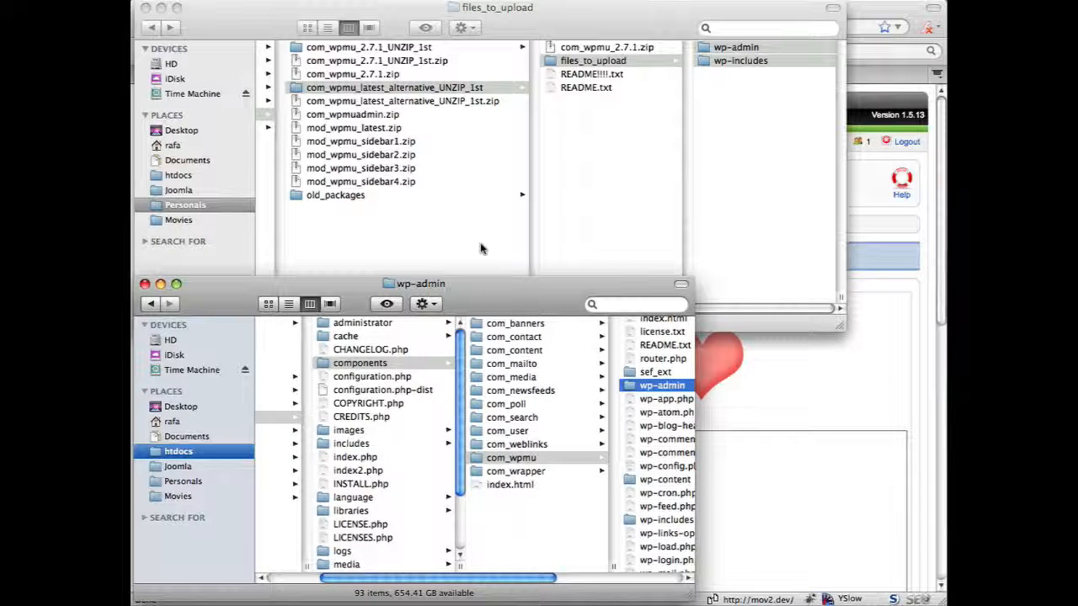
scroll(421, 510, "down", 1)
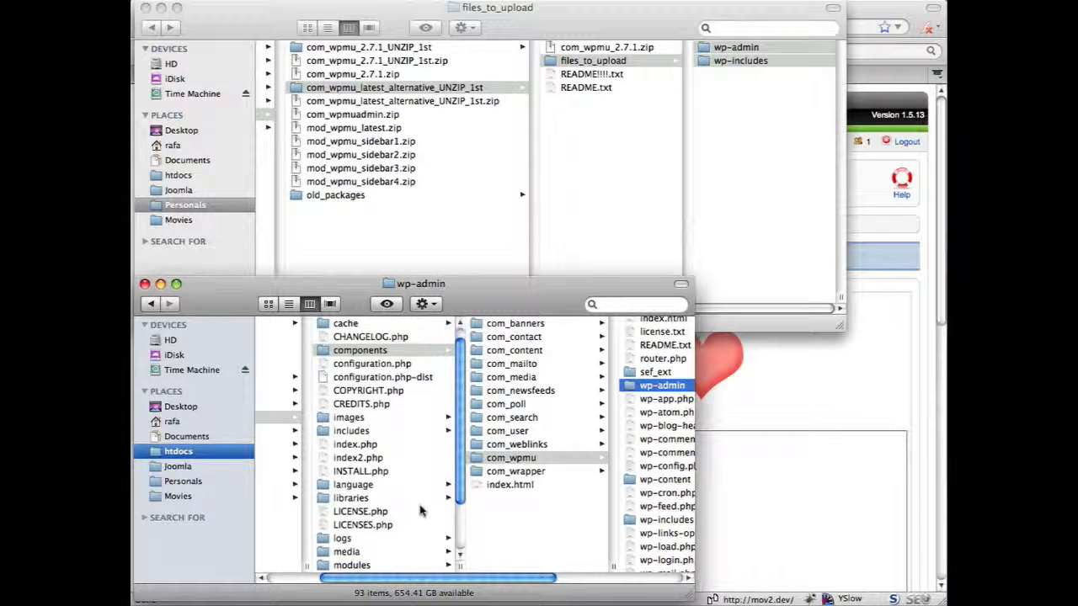
scroll(426, 508, "down", 2)
left_click(627, 479)
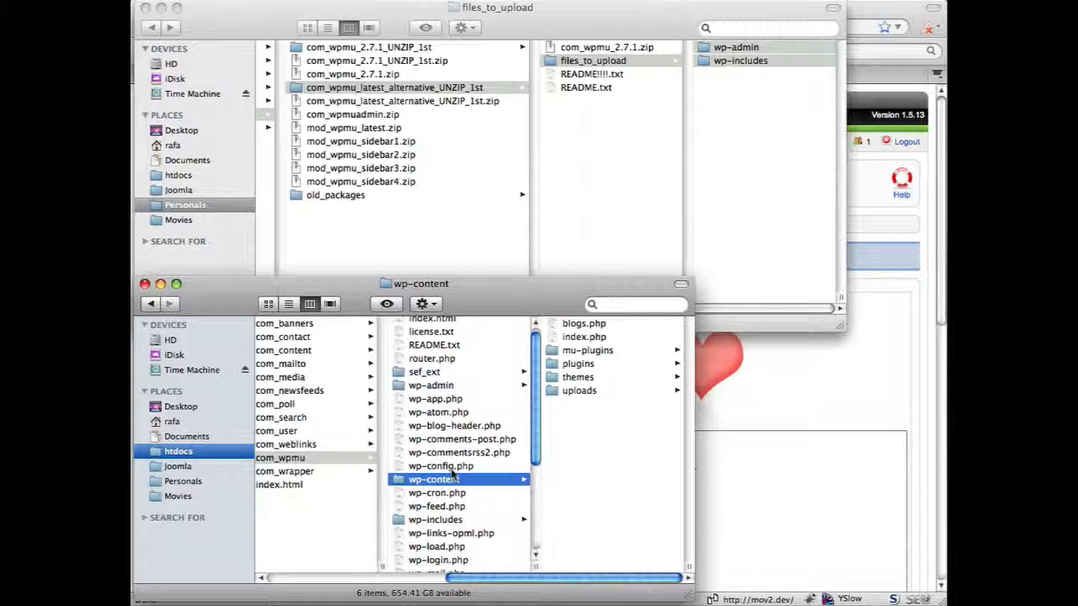
Select all six items in wp-content, copy them, and clear the selection.
left_click_drag(614, 426, 579, 318)
right_click(580, 358)
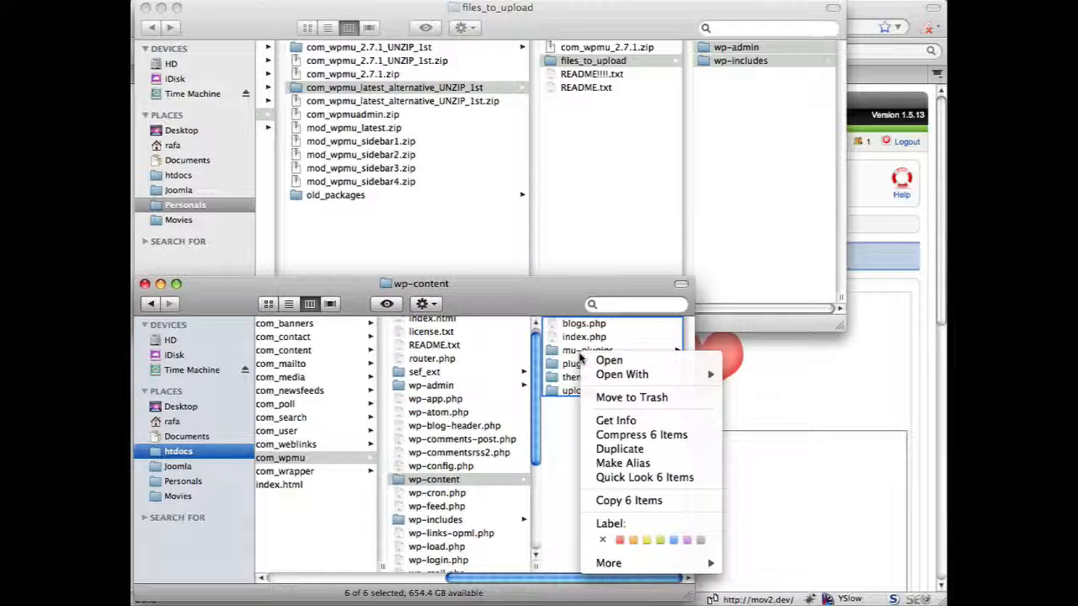
left_click(637, 435)
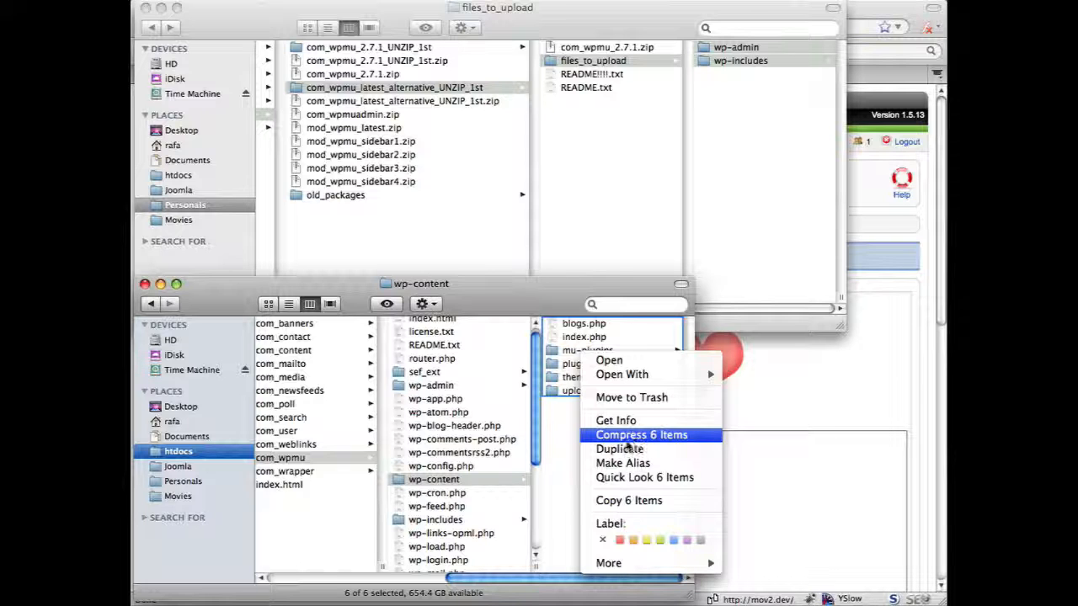
left_click(603, 500)
left_click(558, 498)
Open the wpmu folder inside mov2's media folder and check the files and folders it contains.
scroll(559, 498, "left", 5)
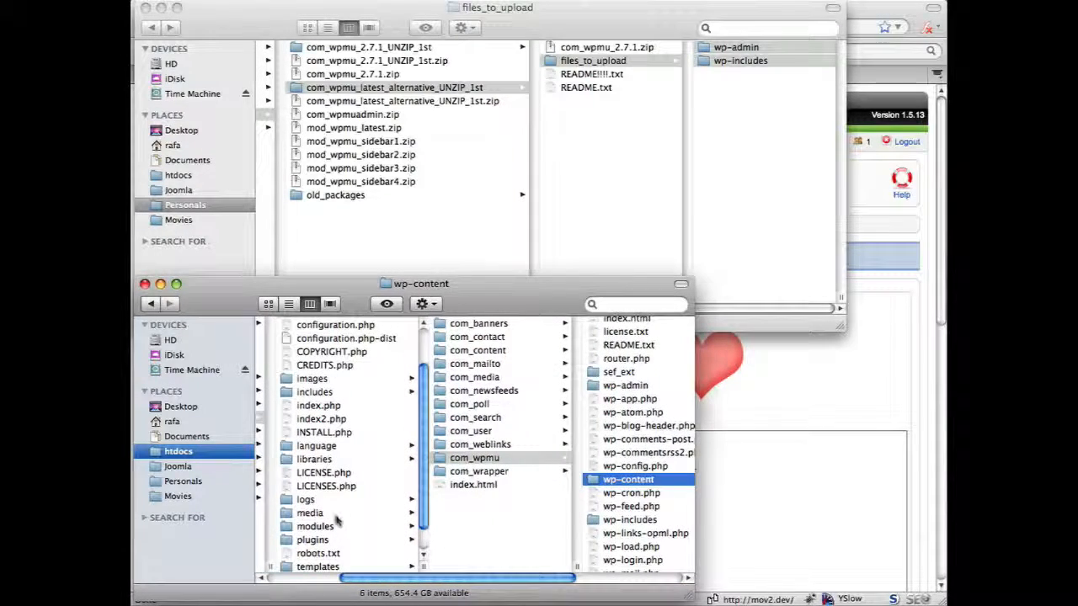
left_click(336, 516)
scroll(318, 402, "up", 3)
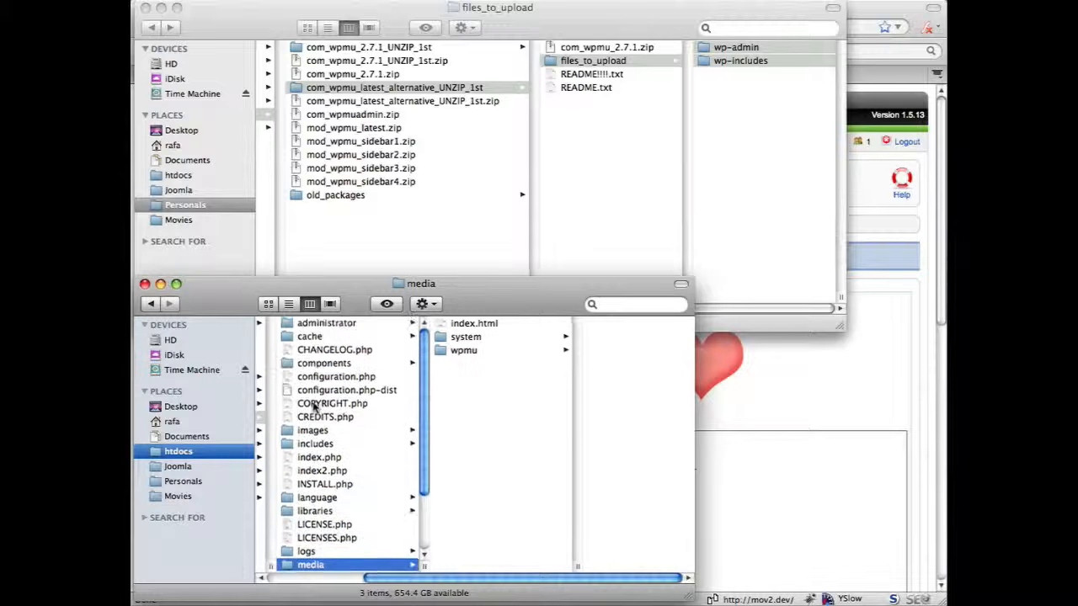
scroll(319, 431, "down", 2)
left_click(502, 355)
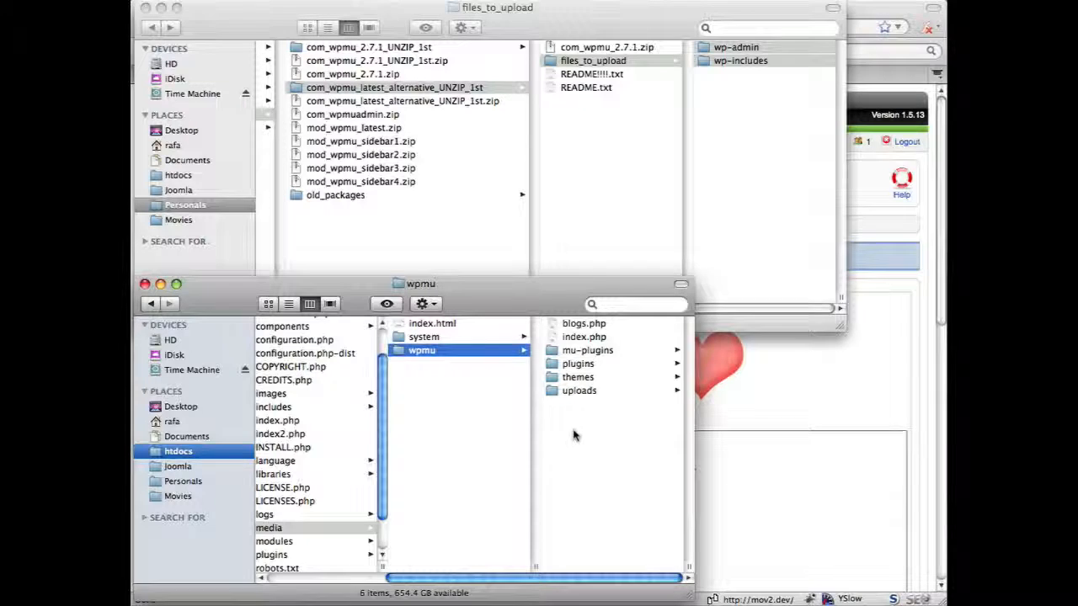
left_click_drag(573, 433, 568, 324)
left_click(573, 455)
Reread the Moving Files Info instructions in Firefox and return to the media/wpmu folder in Finder.
left_click(742, 379)
scroll(740, 384, "down", 5)
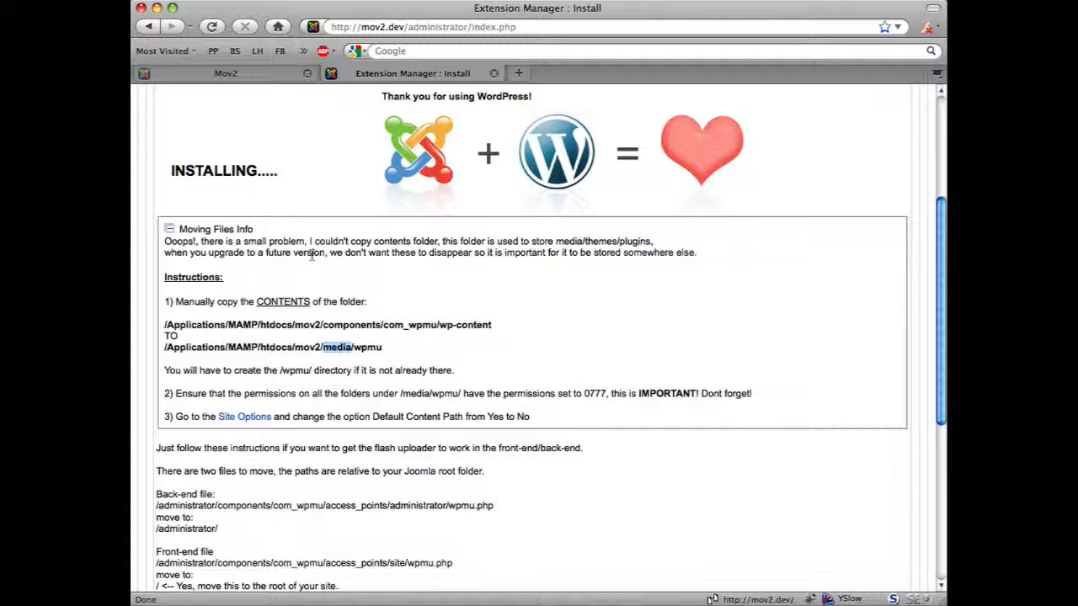
key("super+Tab")
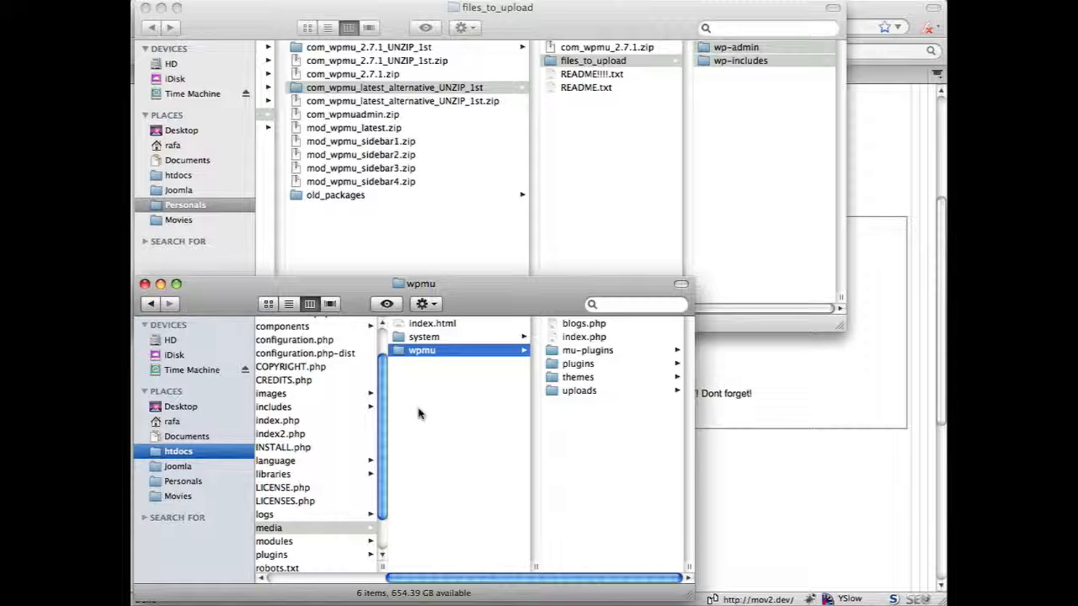
scroll(417, 412, "left", 1)
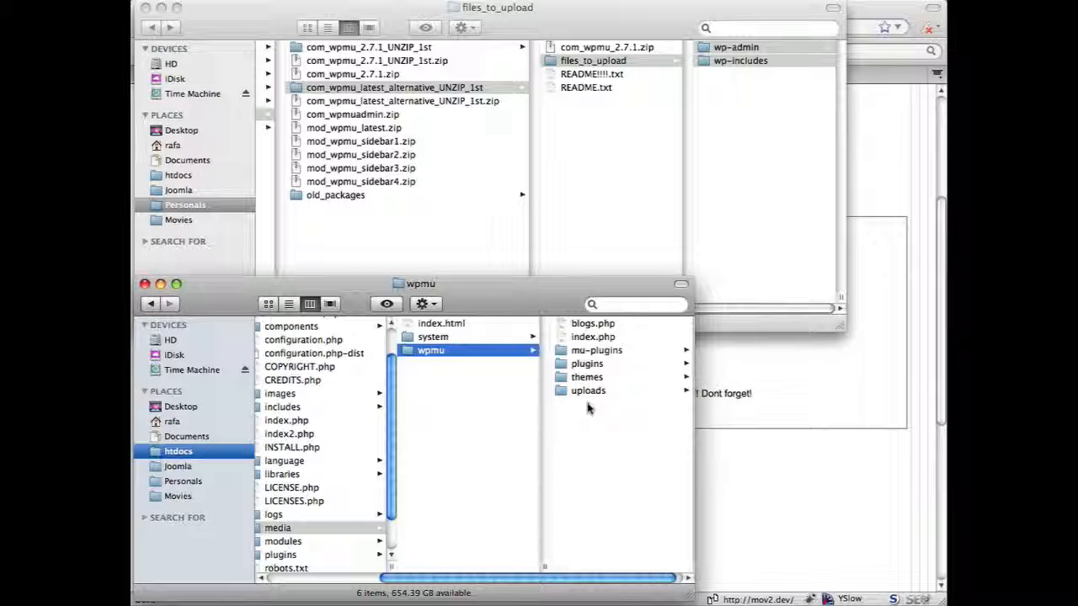
Examine the items in media/wpmu, look inside mu-plugins, and go back to the media folder.
left_click_drag(590, 427, 583, 325)
left_click(612, 471)
left_click(581, 350)
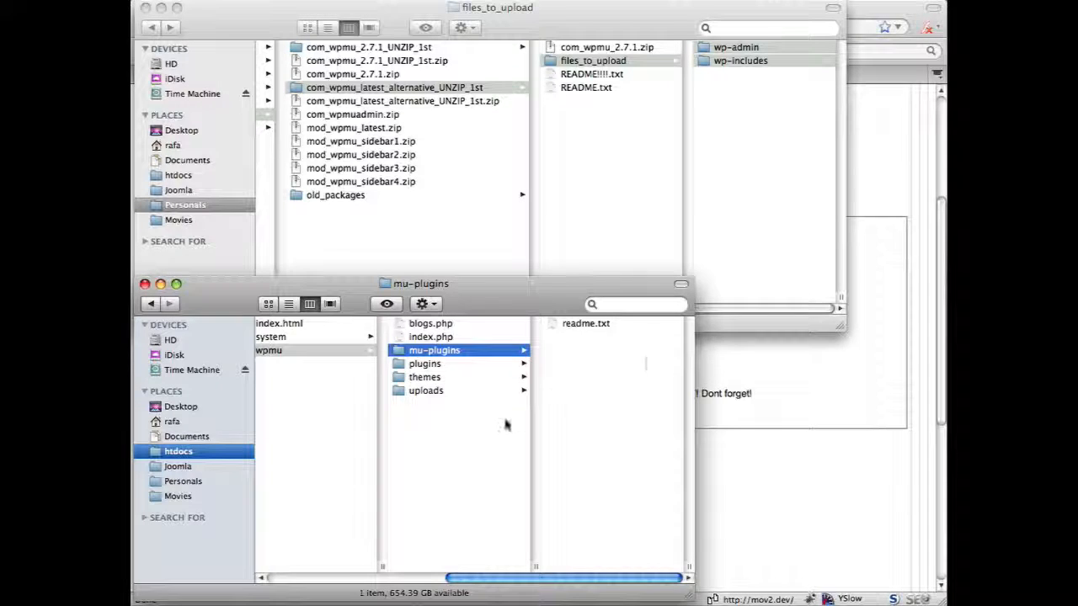
scroll(505, 425, "left", 5)
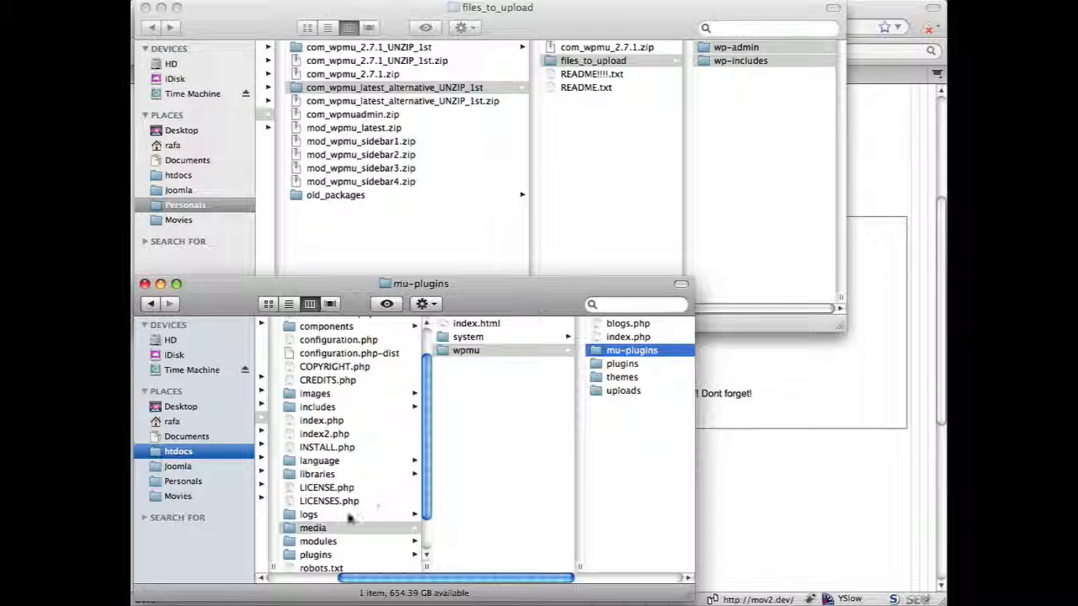
left_click(308, 528)
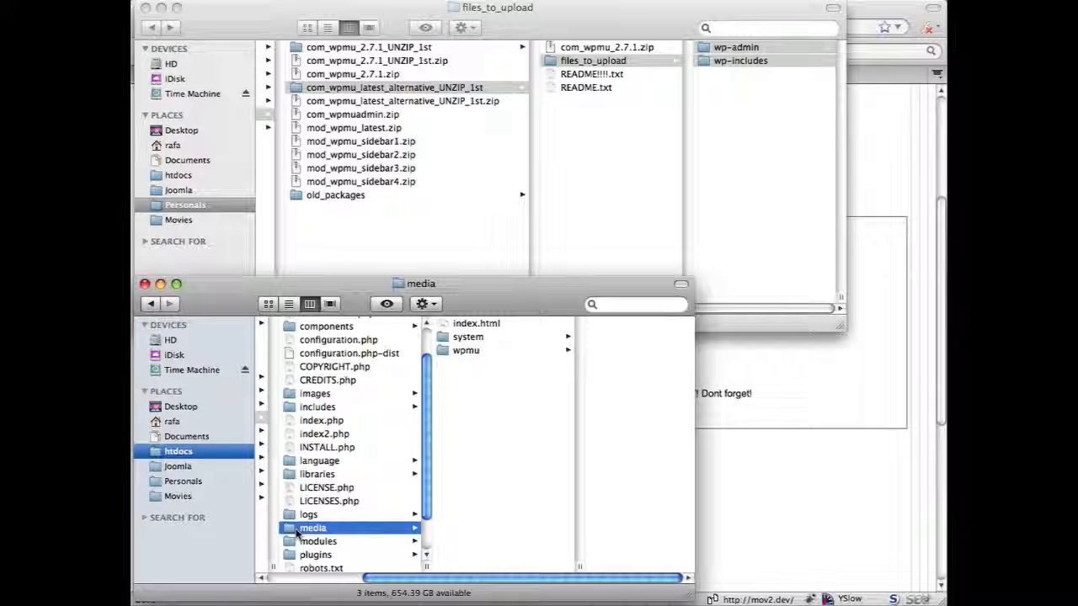
Open the access_points folder inside mov2's administrator/components/com_wpmu folder.
scroll(313, 522, "up", 1)
scroll(316, 524, "up", 2)
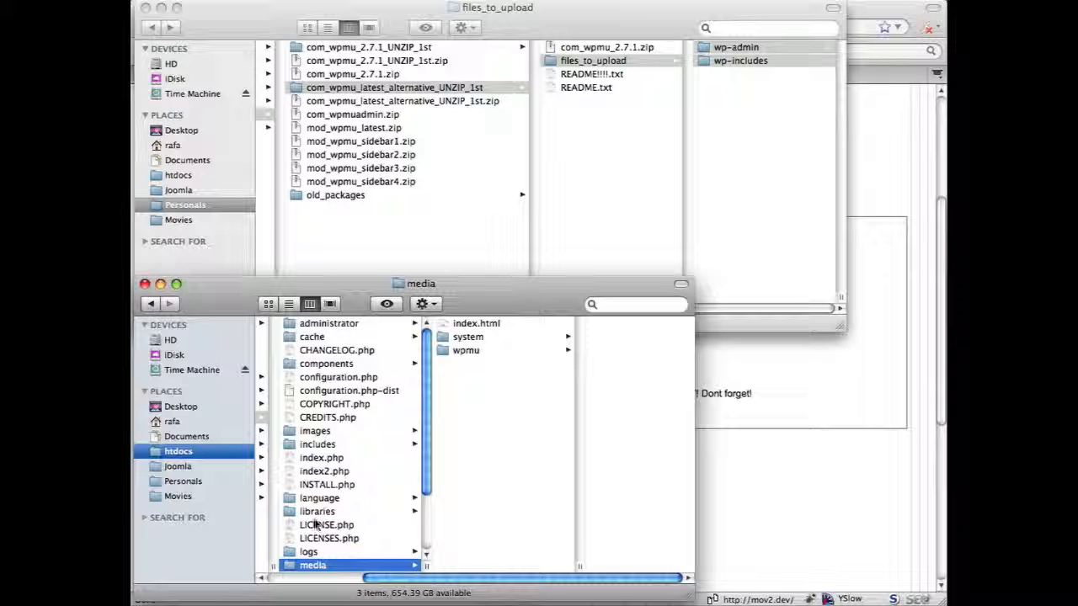
left_click(340, 364)
left_click(340, 324)
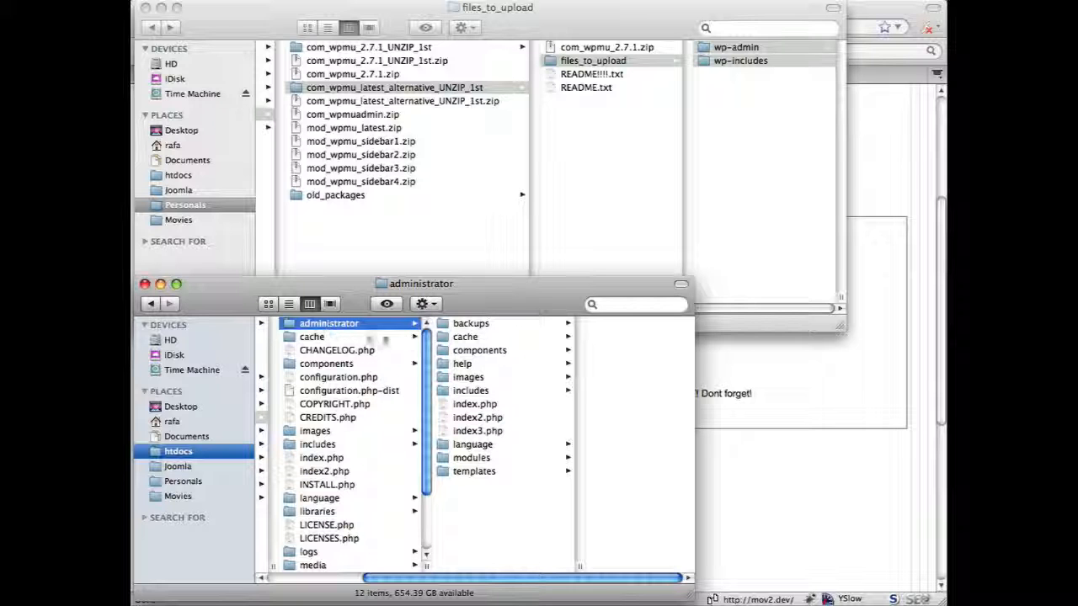
left_click(500, 350)
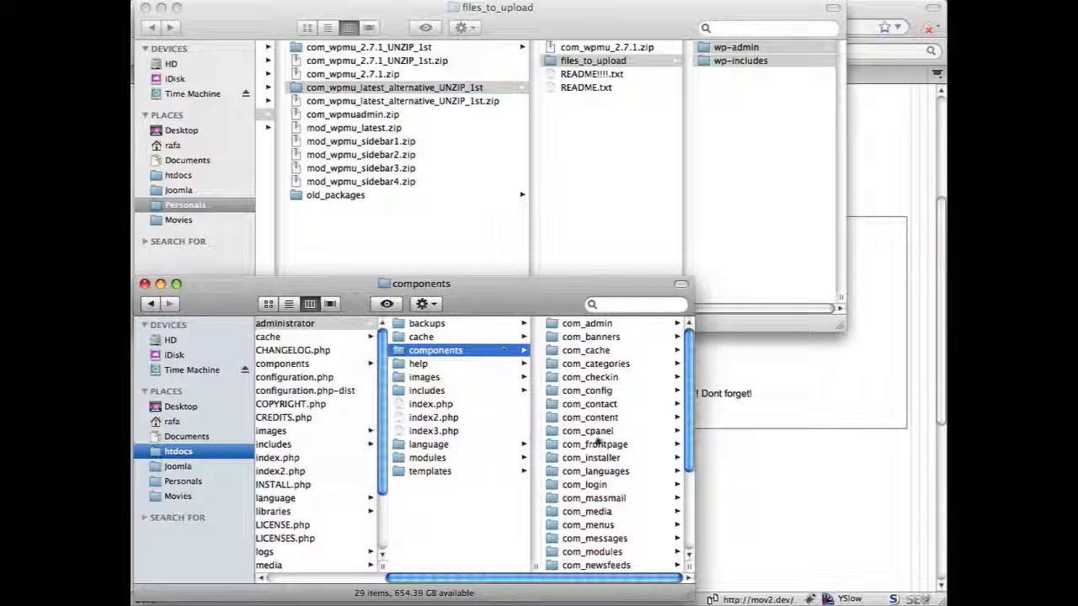
scroll(596, 440, "down", 5)
left_click(592, 557)
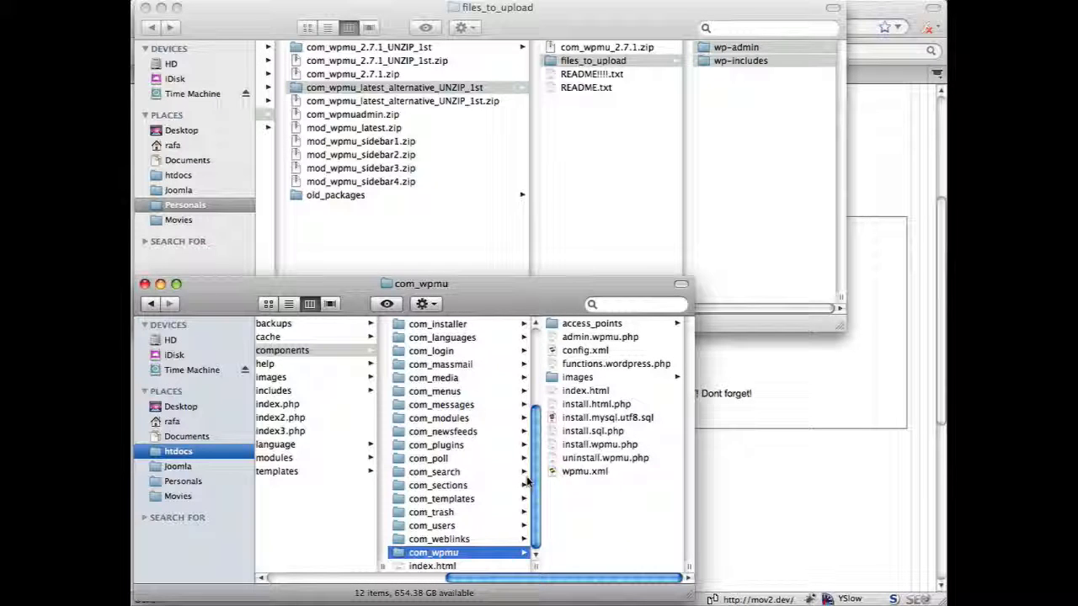
left_click(571, 326)
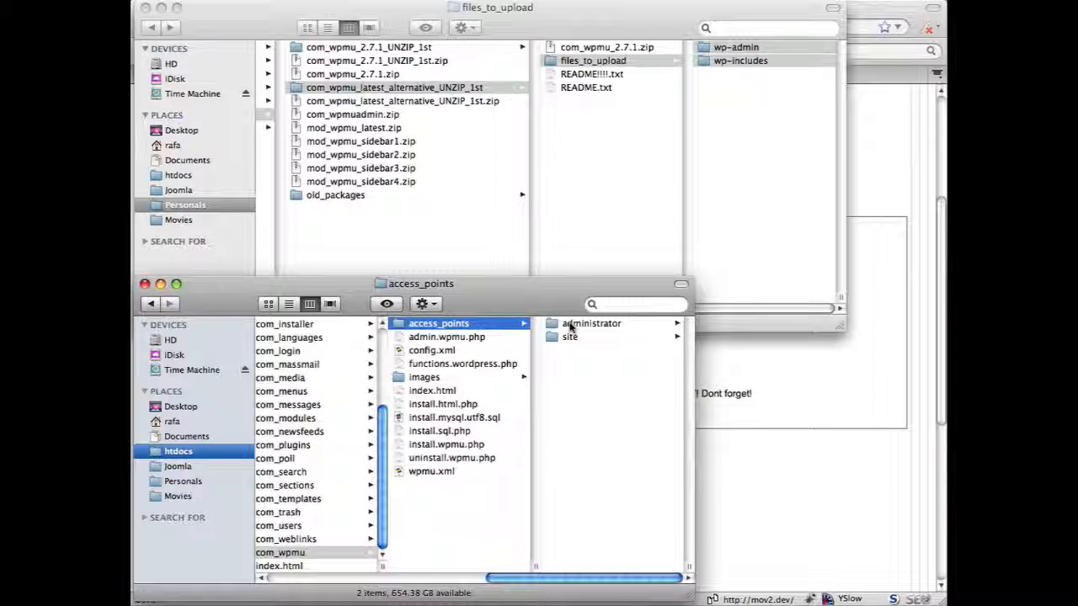
Compare the contents of the administrator and site subfolders in access_points.
left_click(579, 323)
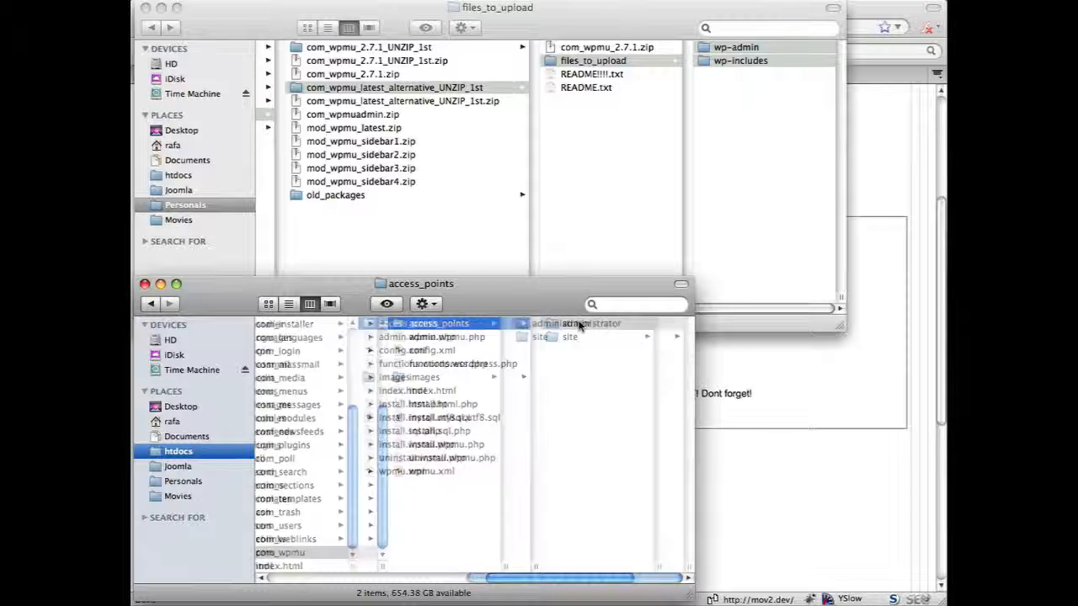
left_click(471, 337)
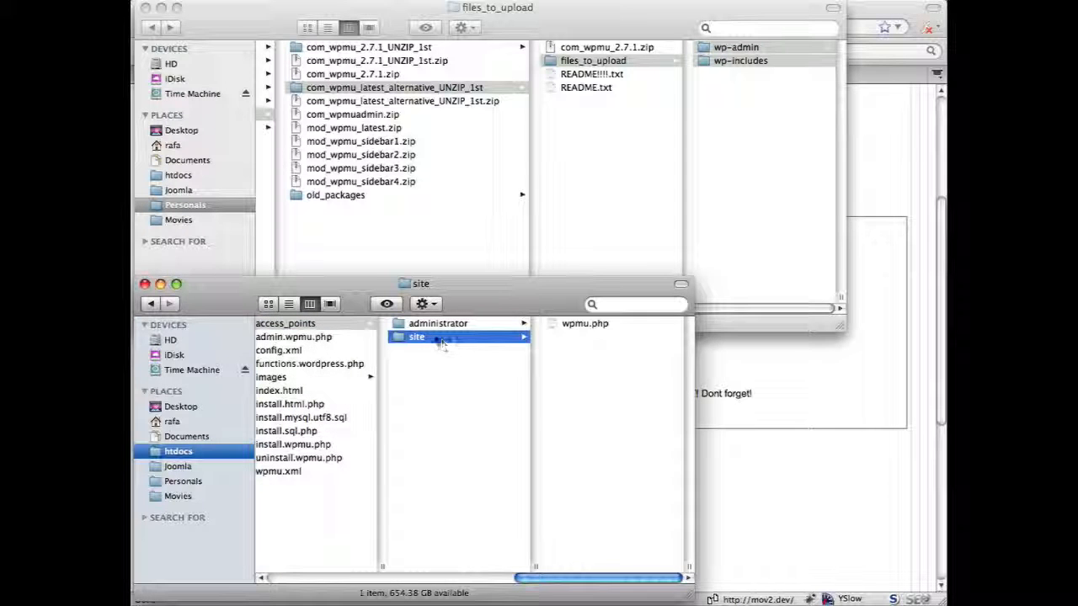
left_click(435, 325)
left_click(432, 339)
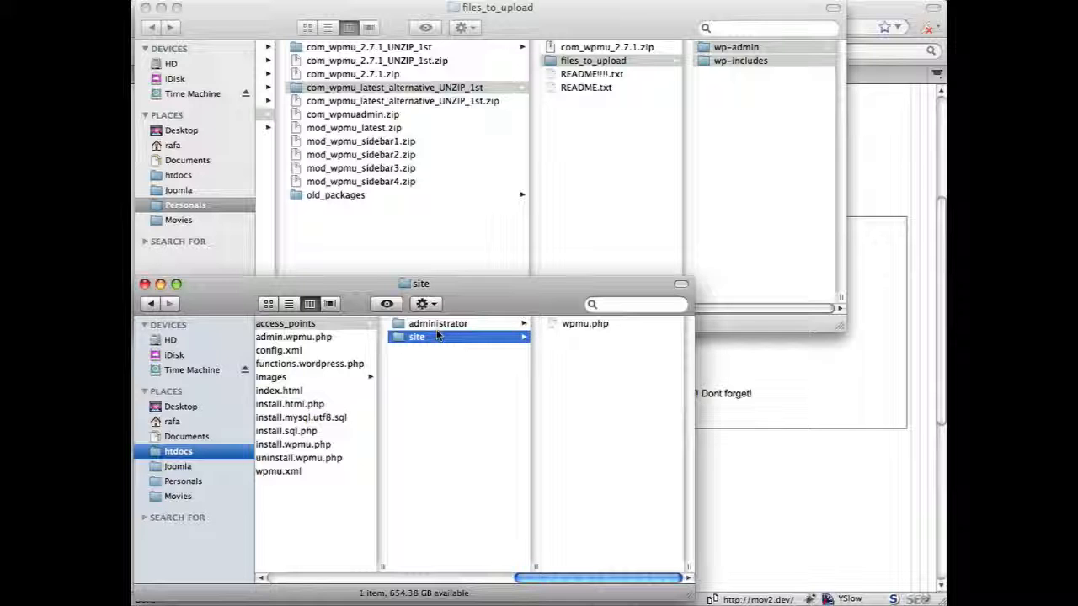
left_click(436, 323)
Widen the Finder window and move wpmu.php from access_points/administrator into mov2's main administrator folder.
left_click_drag(688, 579, 936, 598)
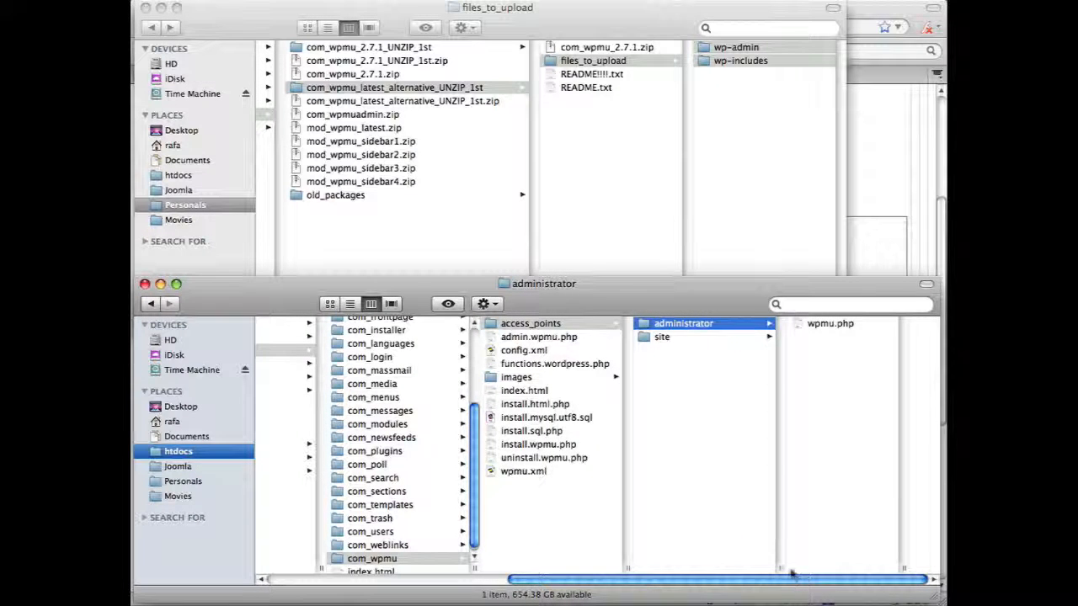
left_click_drag(781, 569, 750, 570)
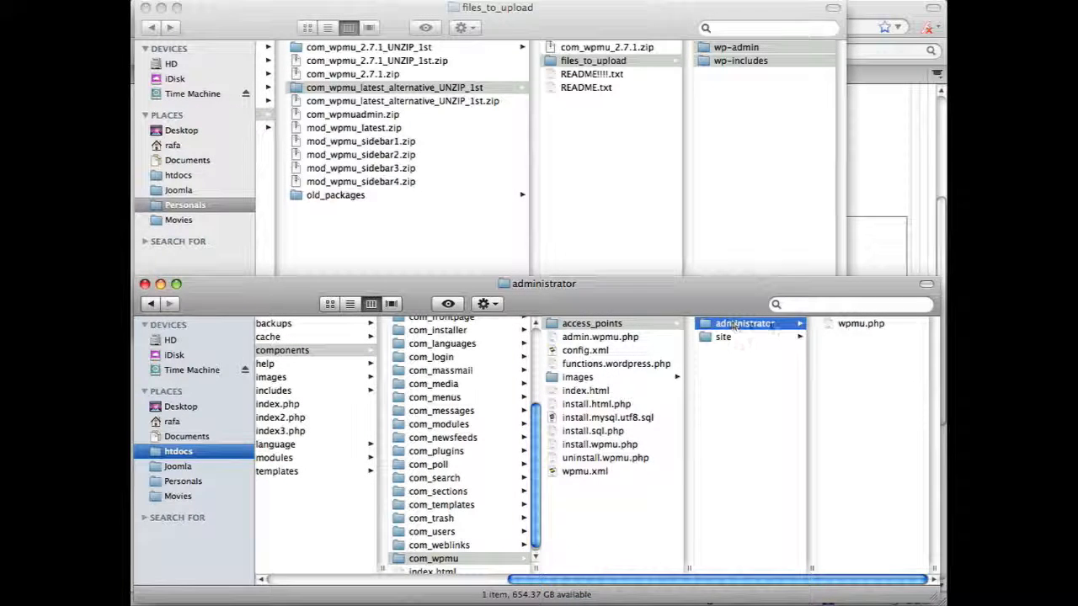
left_click(859, 324)
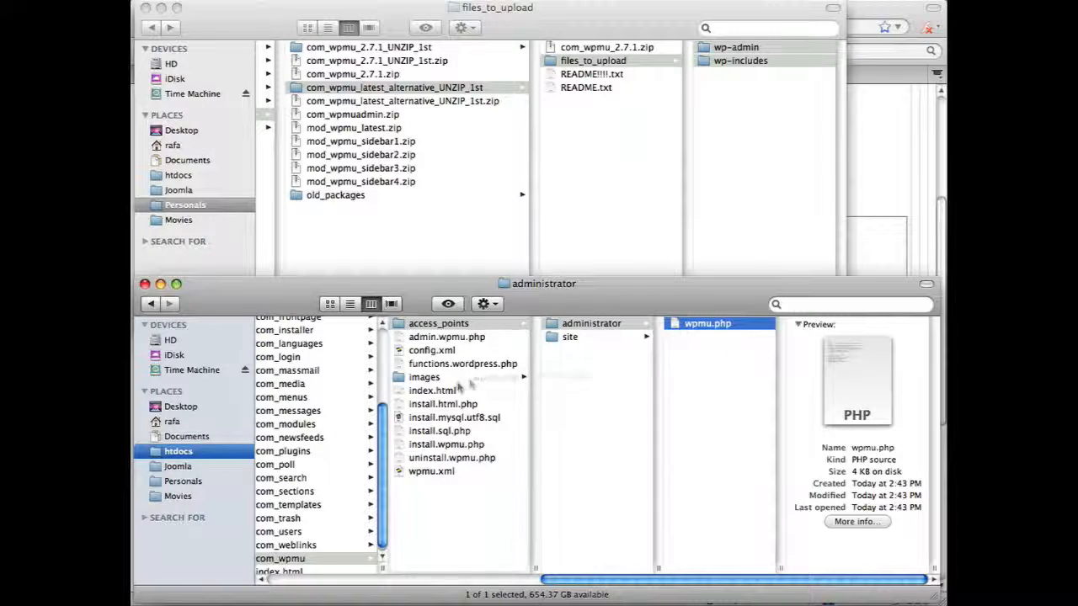
left_click_drag(468, 383, 307, 328)
left_click_drag(307, 329, 473, 508)
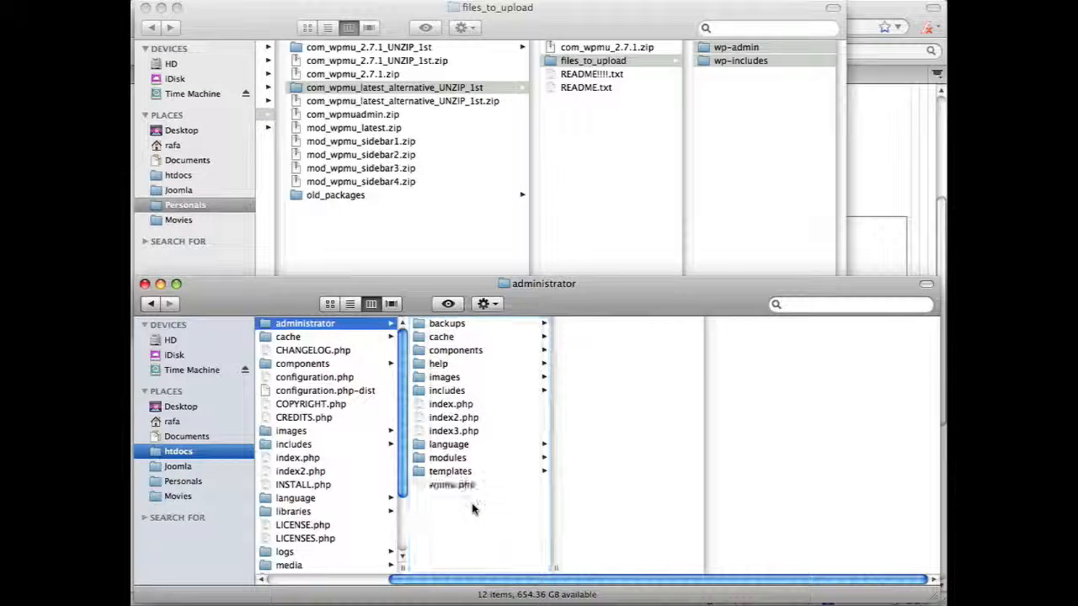
Move wpmu.php from com_wpmu's access_points/site folder into the mov2 root folder.
left_click(459, 352)
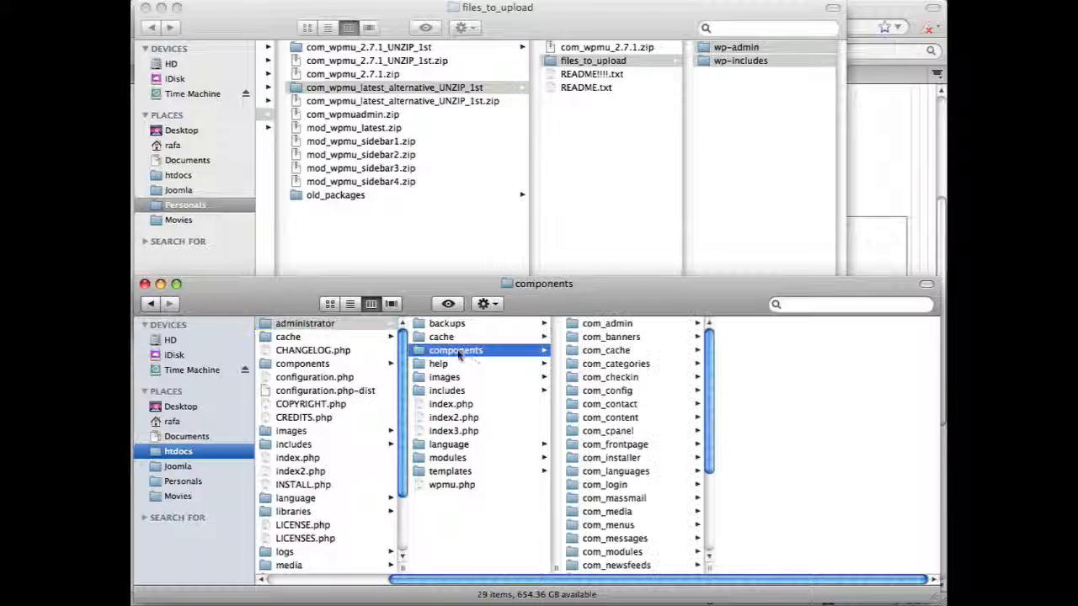
scroll(655, 446, "down", 5)
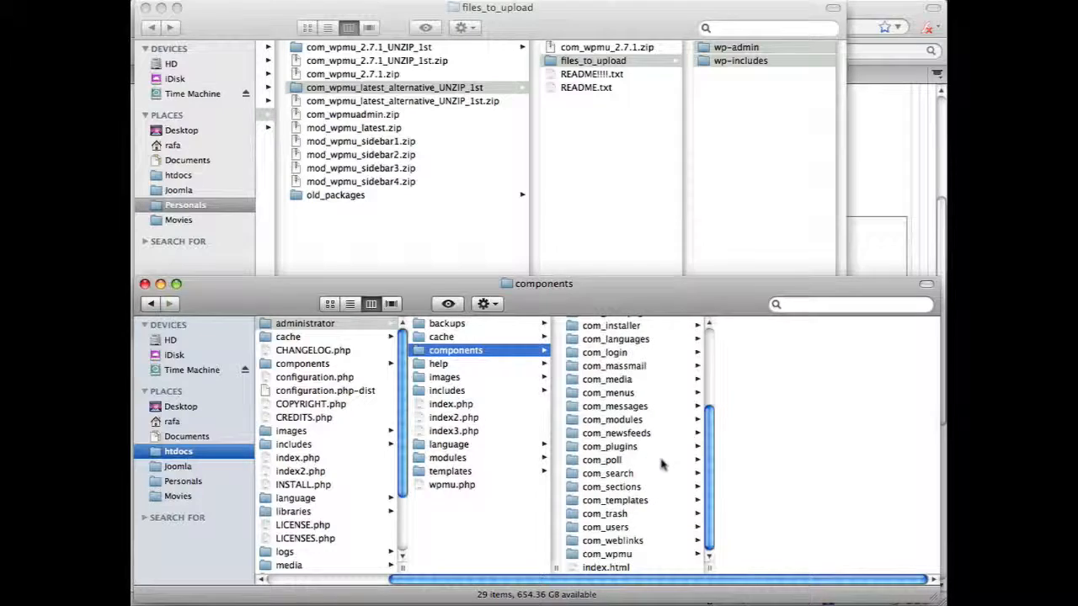
left_click(636, 556)
left_click(744, 327)
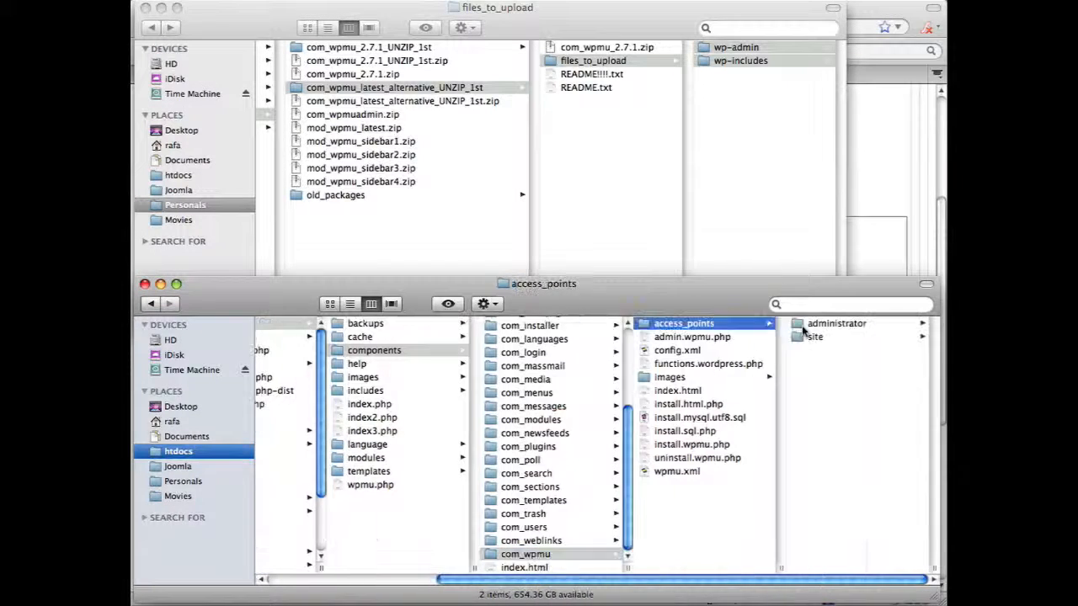
left_click(808, 336)
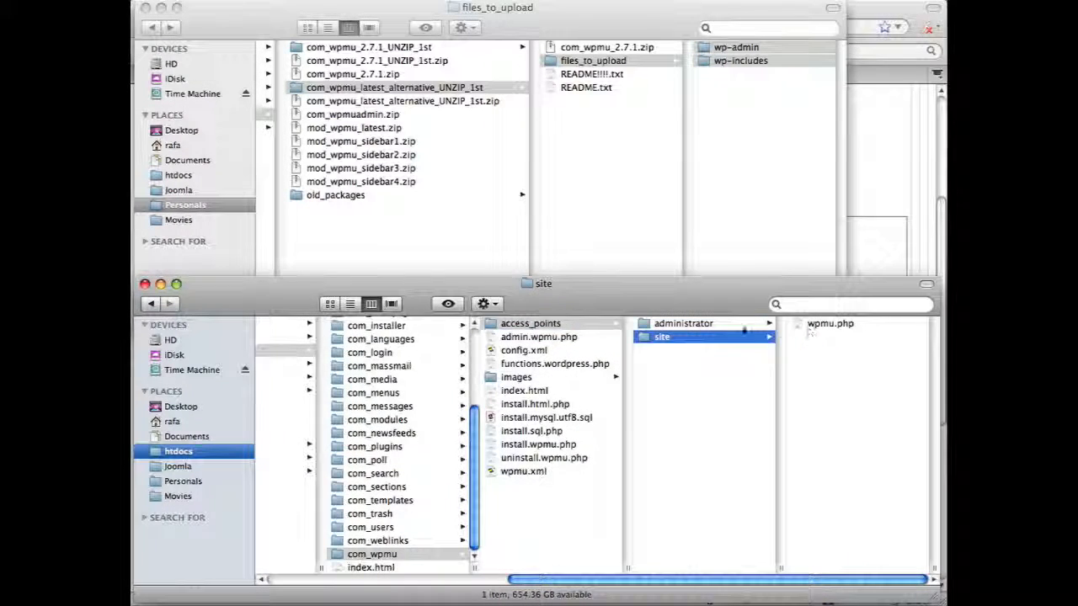
left_click(683, 325)
left_click(686, 338)
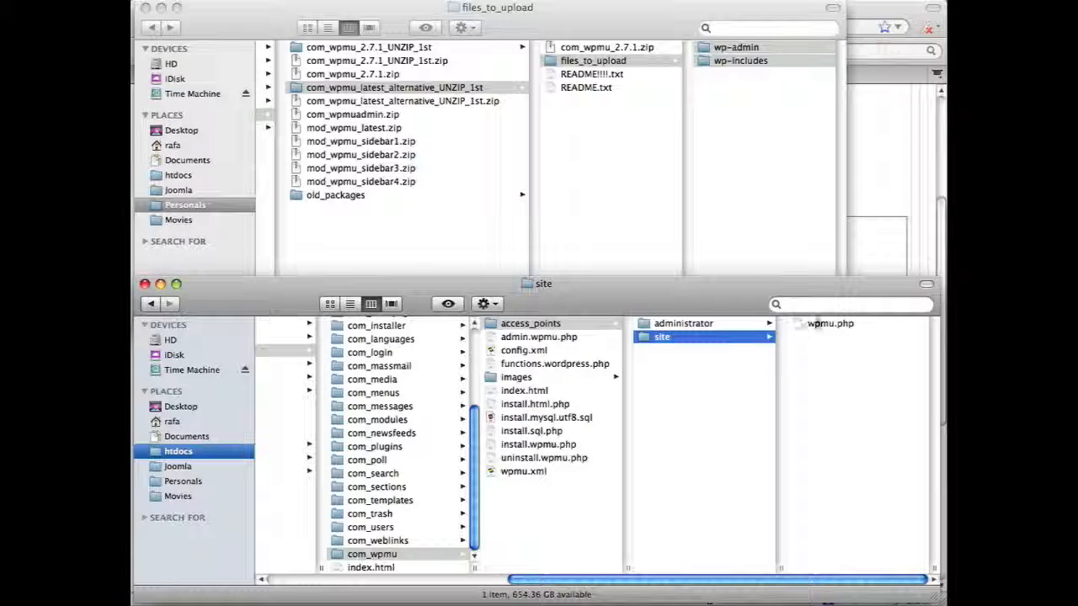
left_click(819, 325)
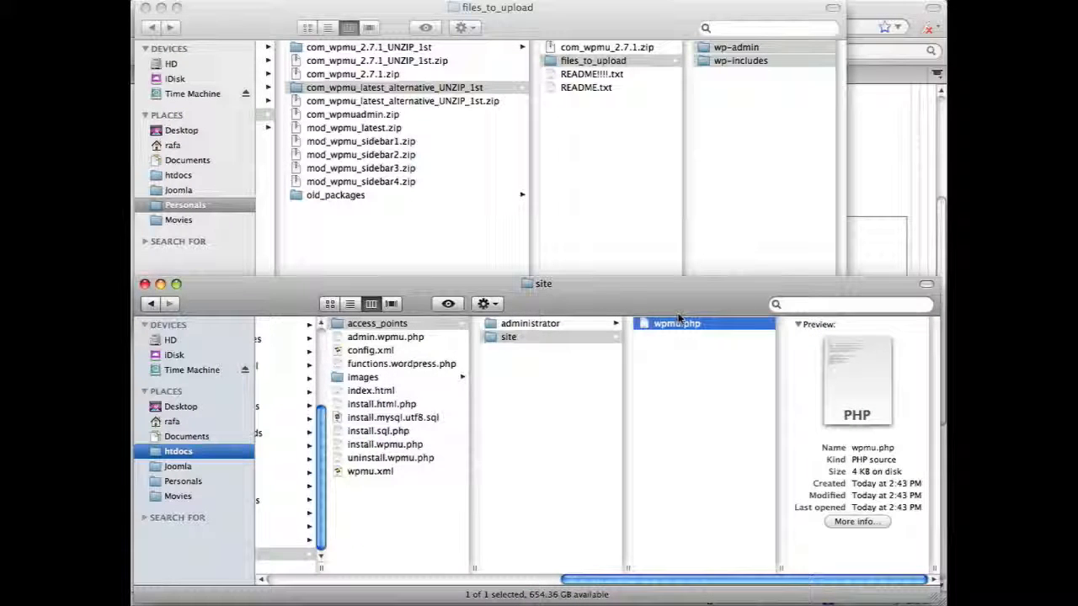
left_click_drag(678, 323, 348, 399)
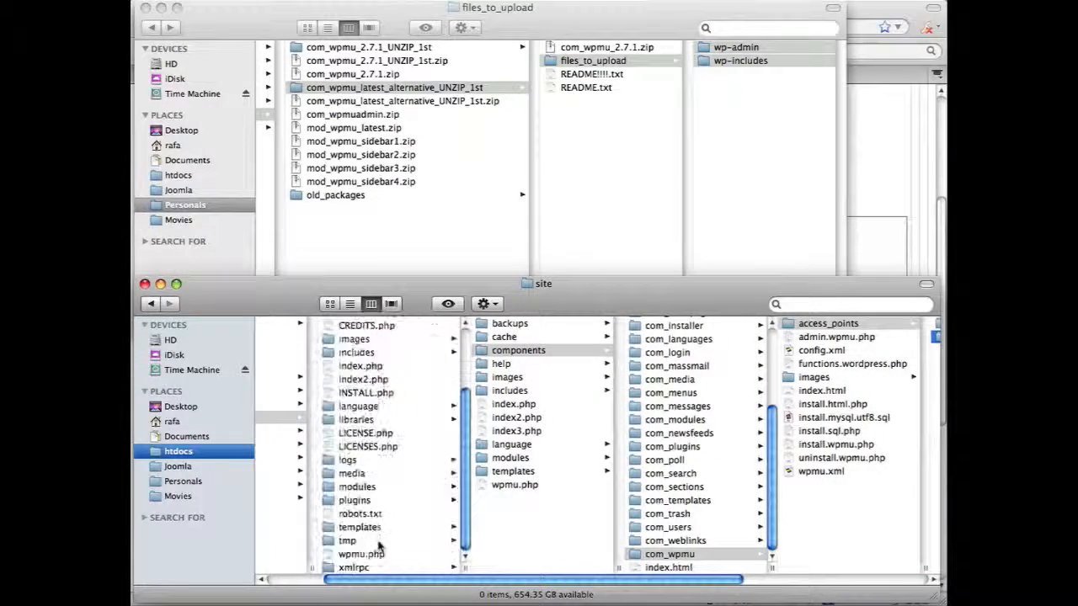
Check the wpmu.php files in the mov2 root and the administrator folder, and look into administrator/components.
left_click(361, 554)
scroll(395, 328, "up", 3)
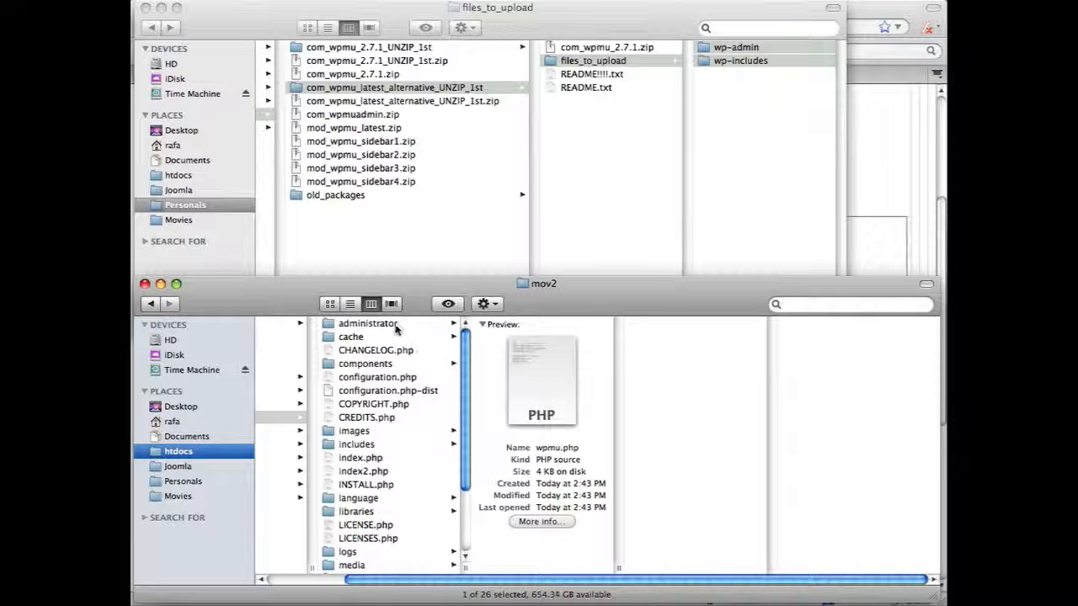
left_click(396, 329)
left_click(520, 487)
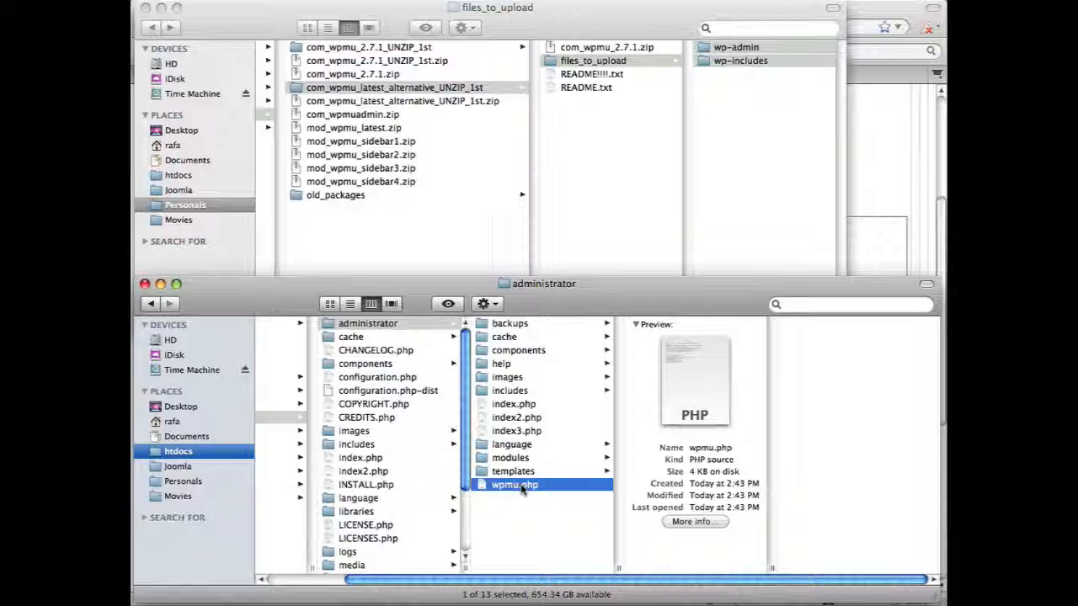
left_click(581, 352)
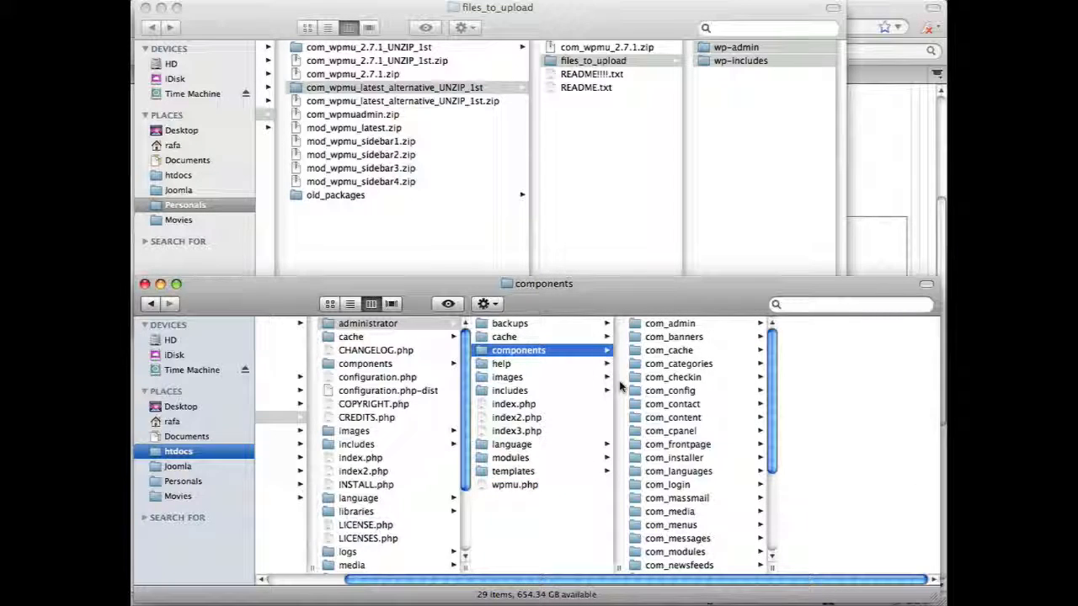
Switch to Firefox and read the flash uploader file-moving instructions and the videos link on the install page.
left_click(935, 220)
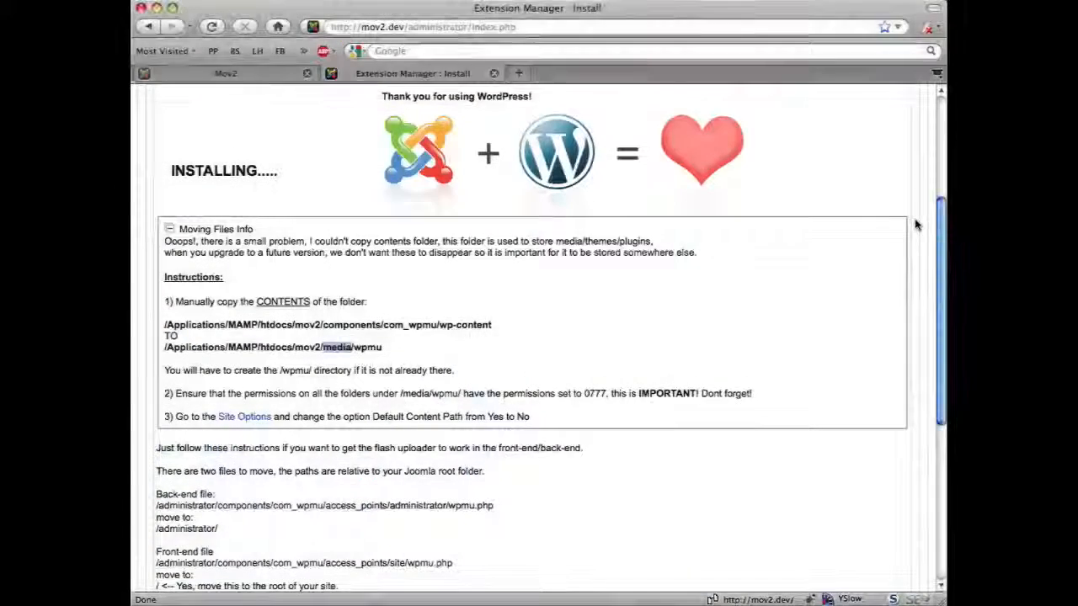
scroll(732, 297, "down", 1)
scroll(731, 295, "down", 2)
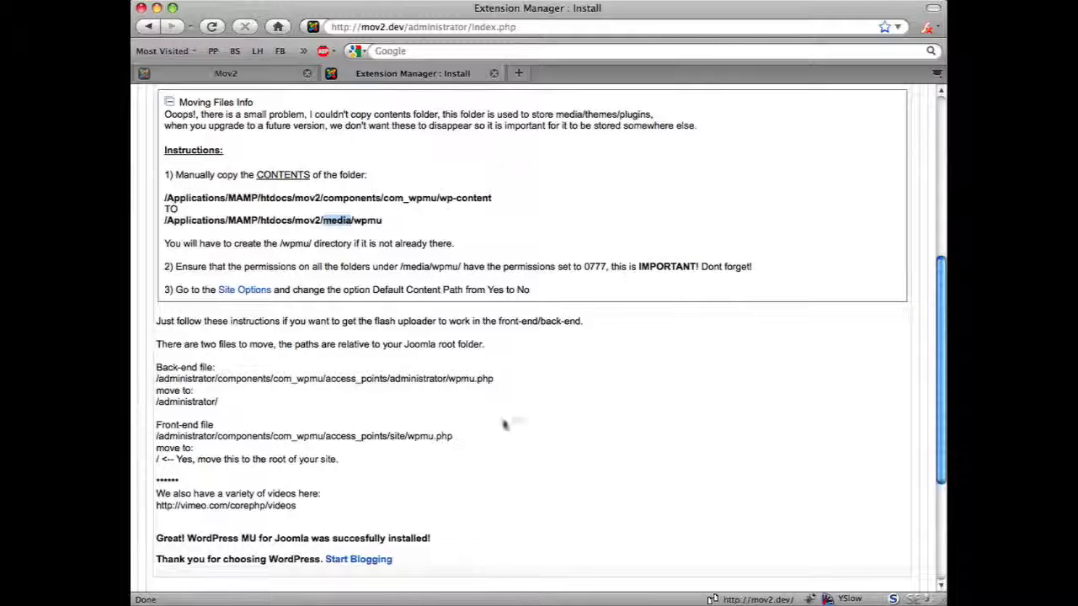
left_click_drag(299, 505, 156, 507)
left_click(426, 500)
Open the WordPress mu component in the Joomla administrator.
scroll(477, 421, "up", 4)
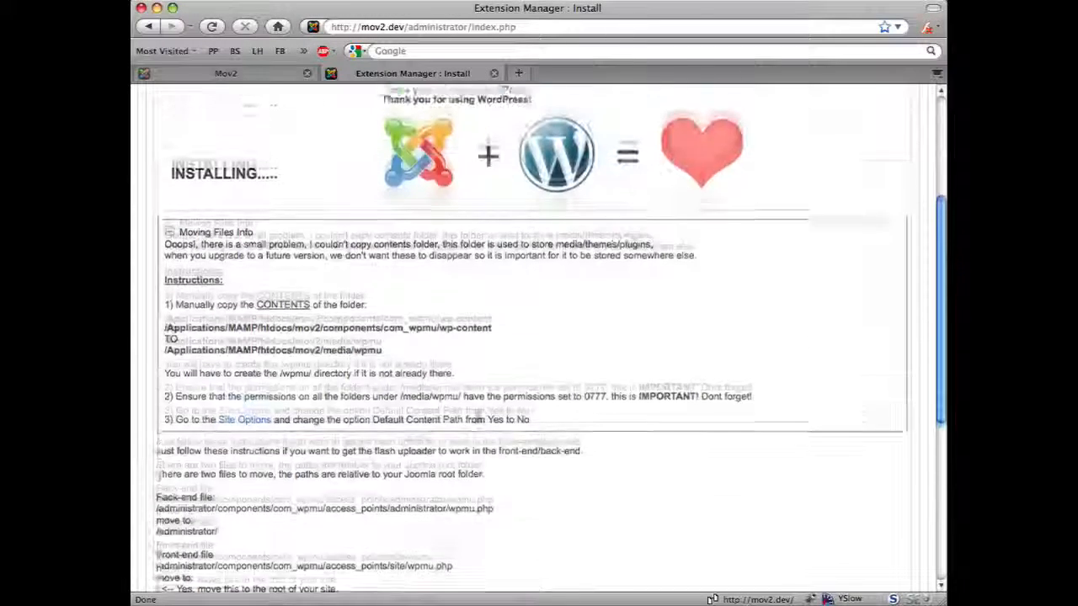
scroll(387, 312, "up", 2)
mouse_move(325, 144)
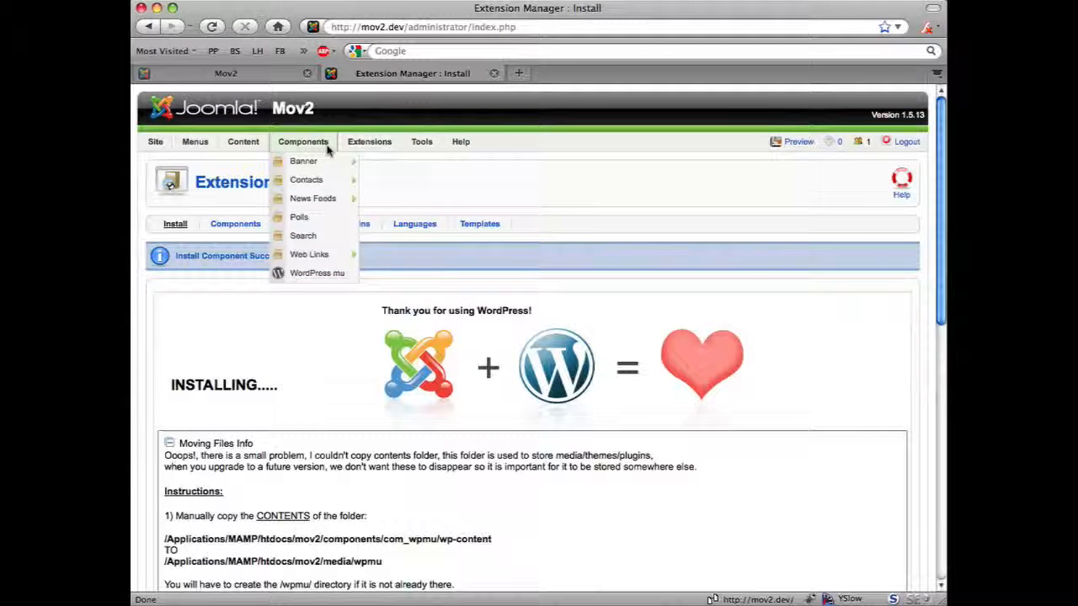
left_click(311, 273)
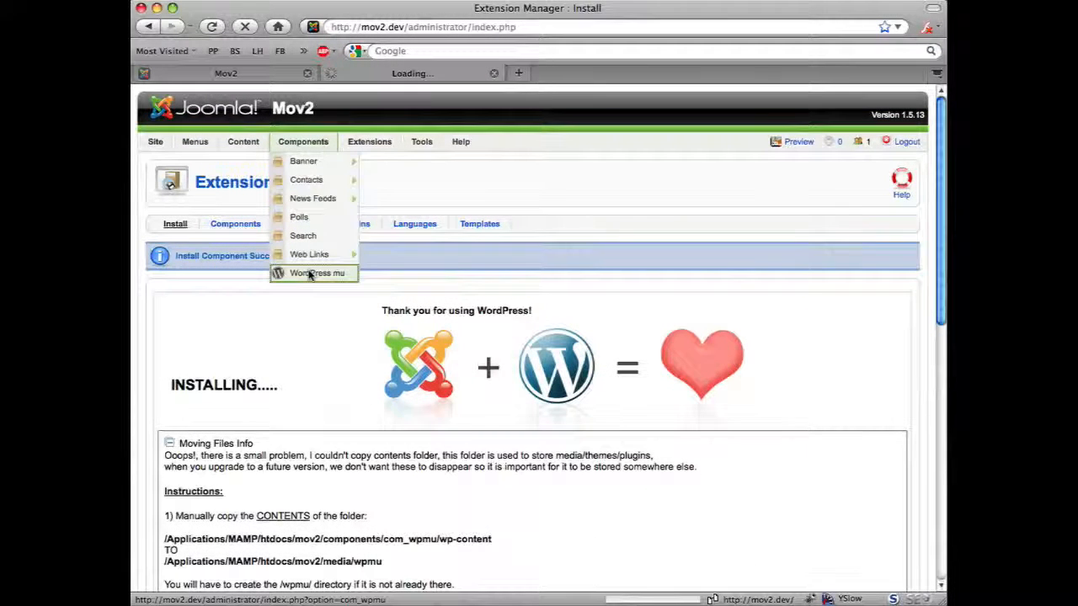